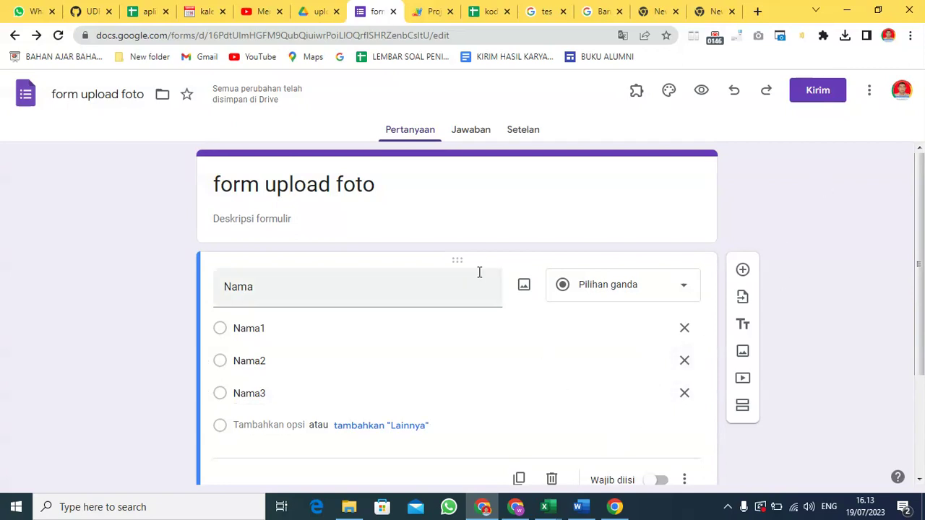
scroll(458, 230, down, 2)
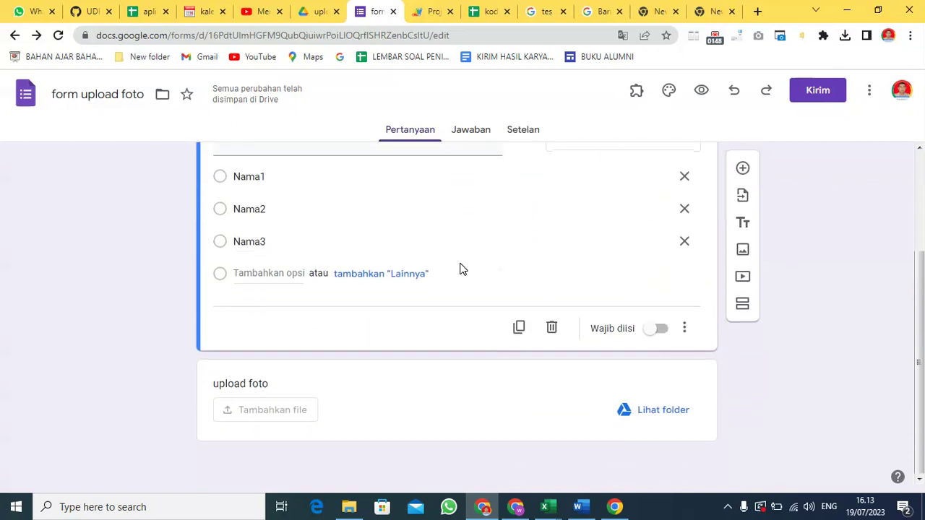
scroll(458, 253, up, 2)
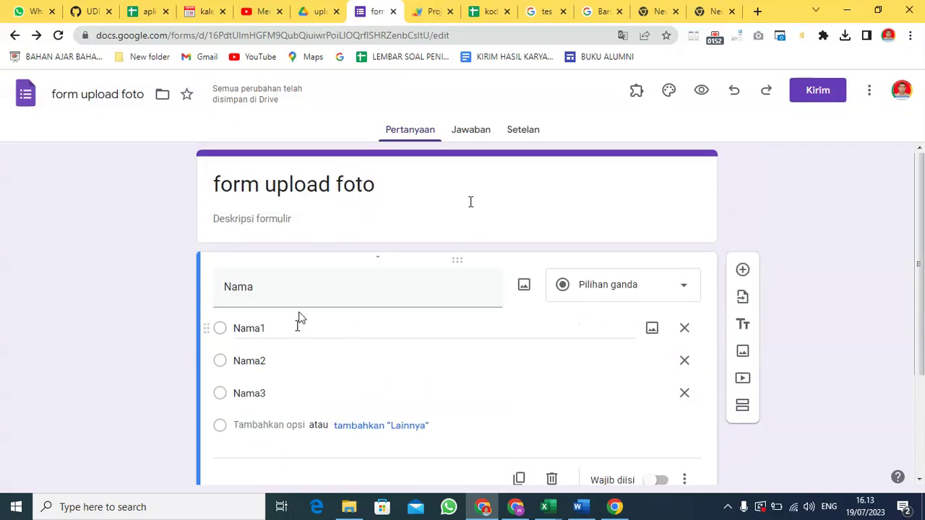
scroll(300, 319, down, 2)
scroll(310, 210, up, 2)
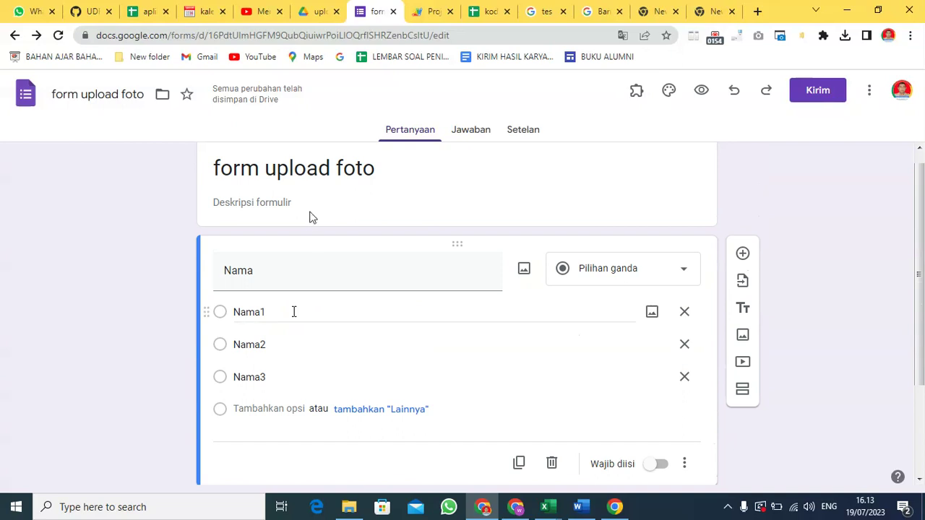
click(297, 311)
click(159, 293)
scroll(318, 318, down, 2)
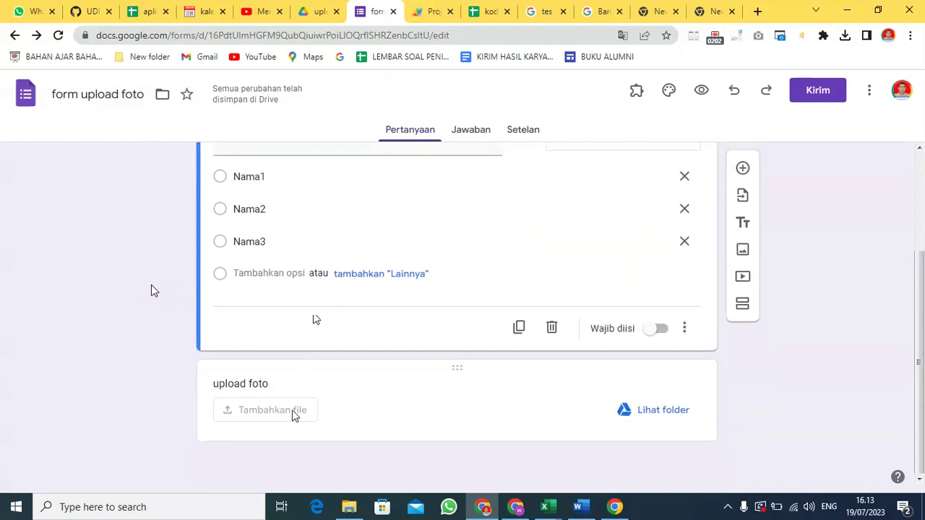
scroll(151, 311, up, 2)
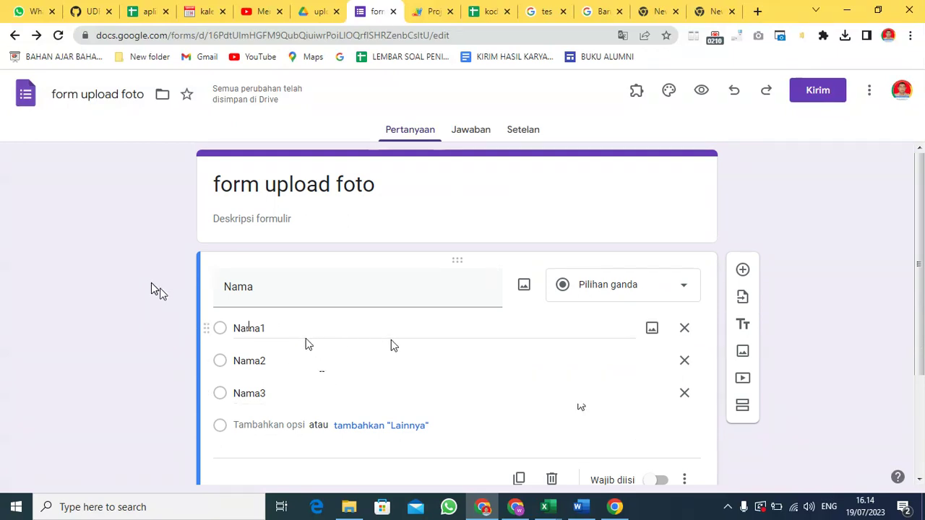
scroll(381, 365, down, 1)
scroll(382, 365, down, 1)
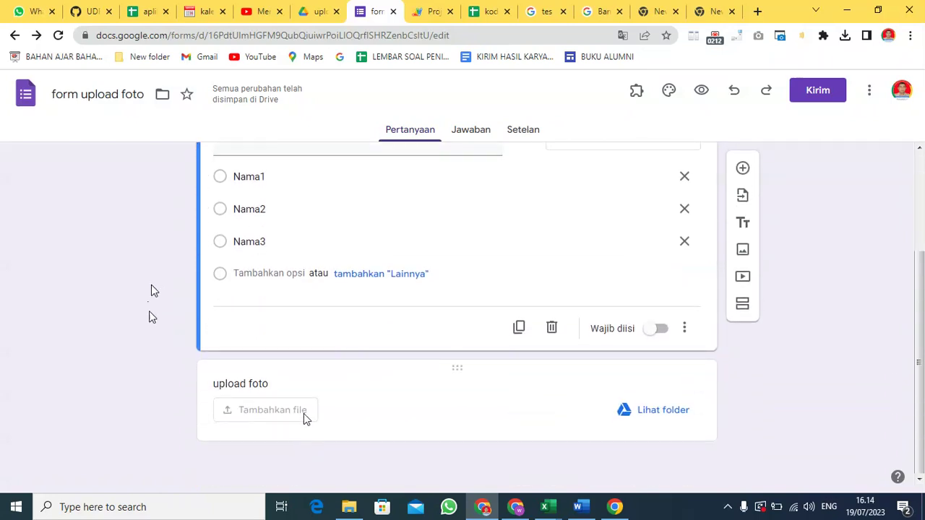
scroll(318, 329, up, 2)
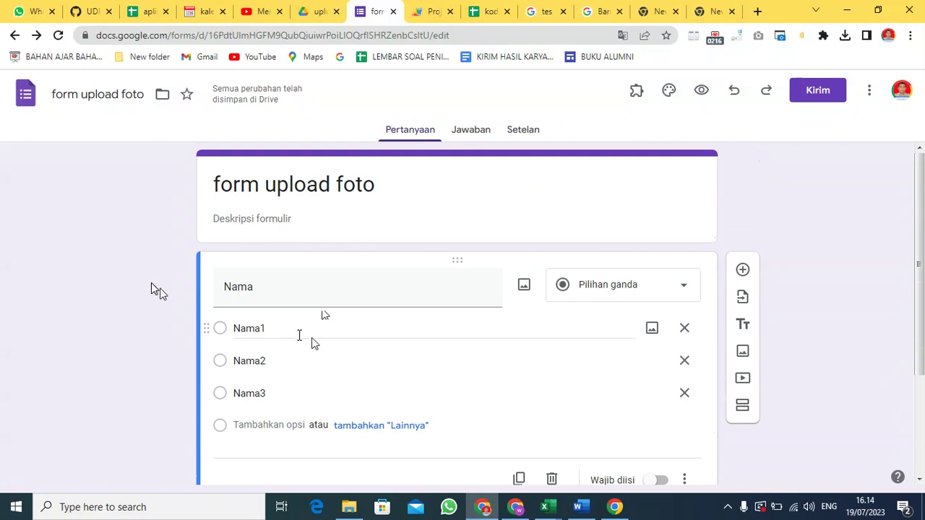
click(301, 334)
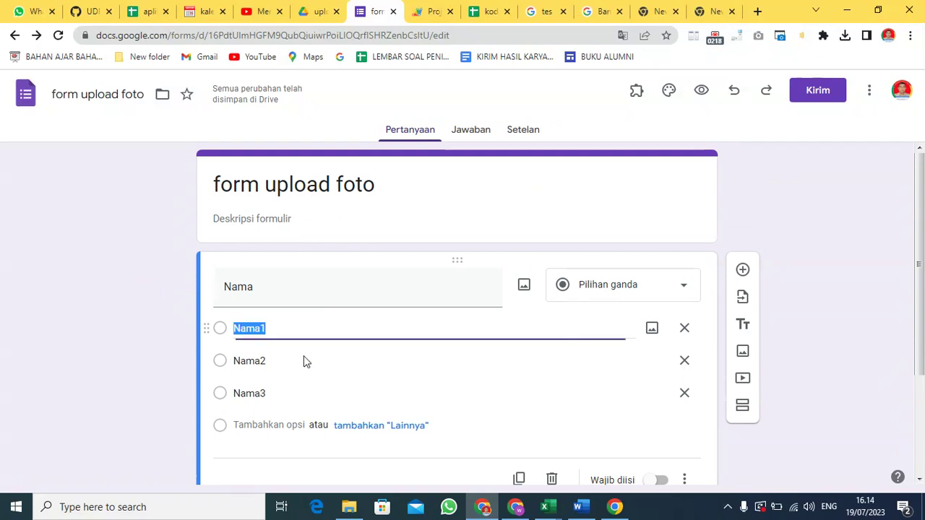
click(123, 318)
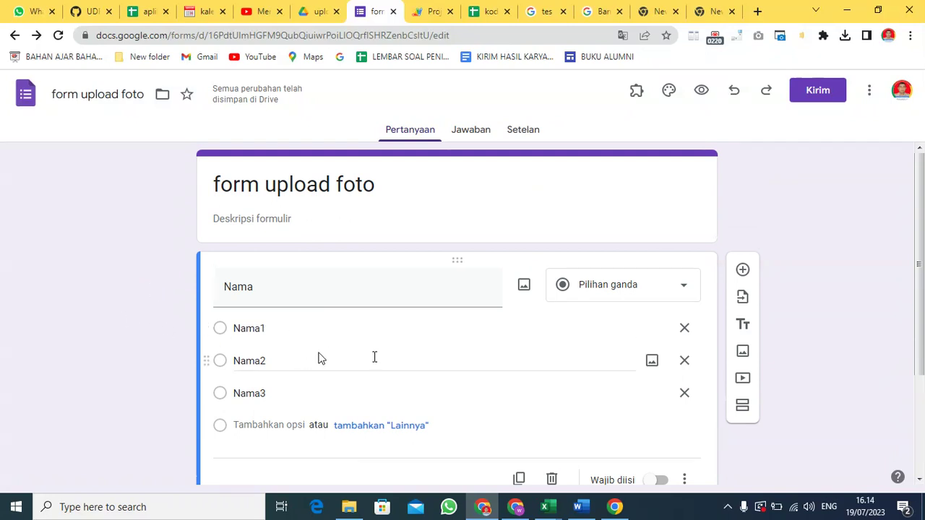
click(488, 14)
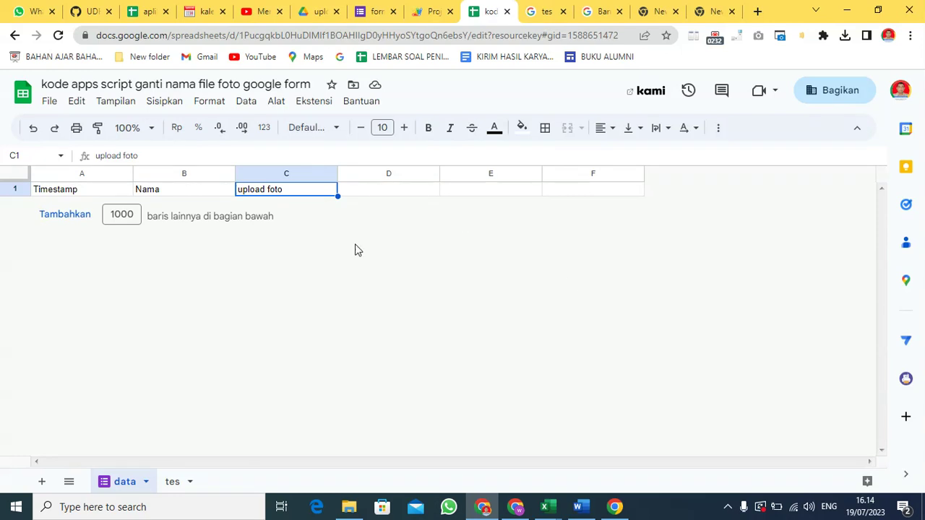
click(372, 16)
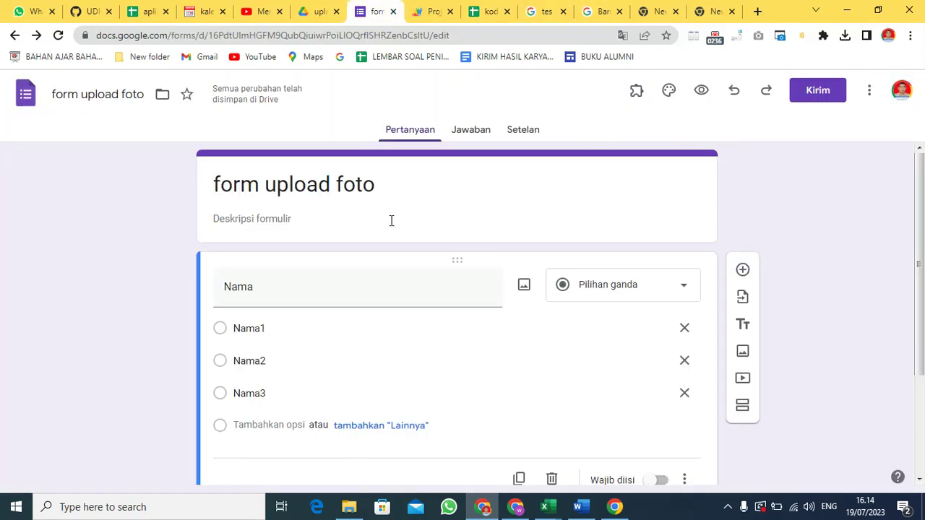
click(701, 93)
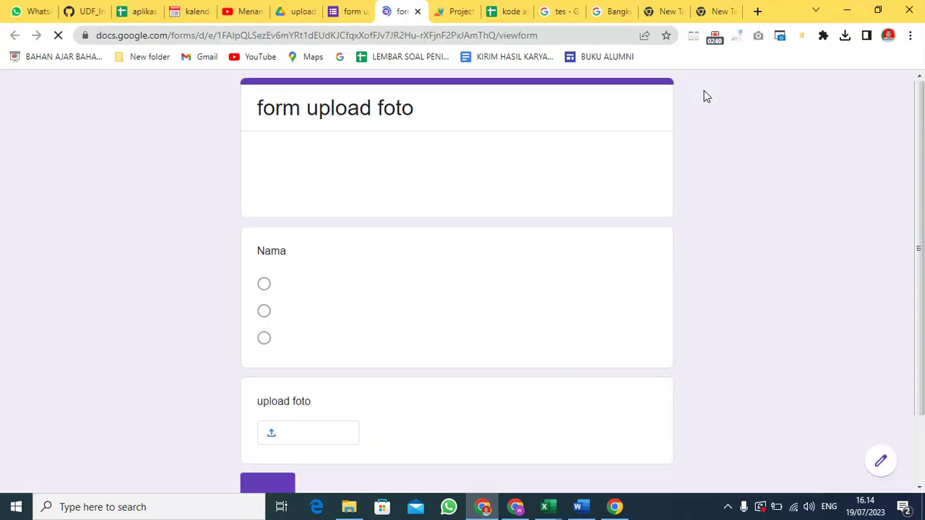
Choose Nama1 and attach the heryat photo from D:\foto to the upload foto question
click(265, 272)
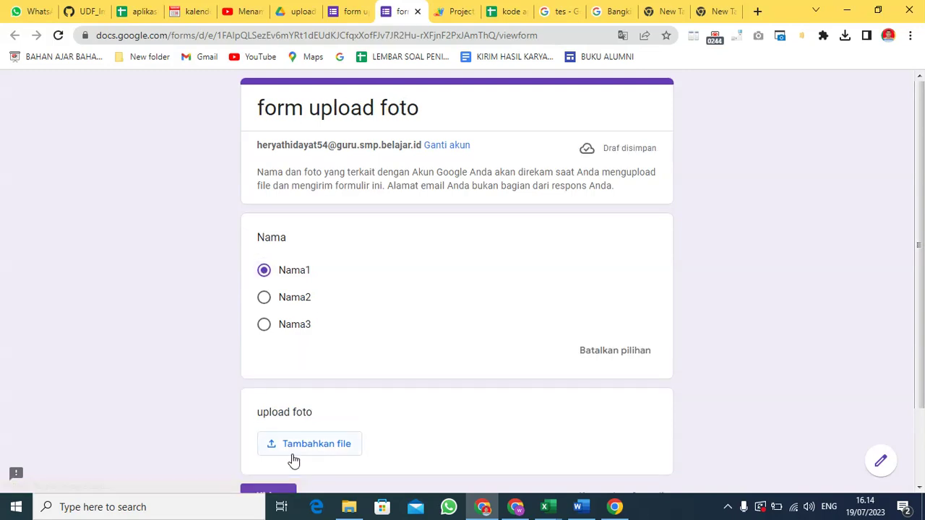
scroll(354, 347, down, 2)
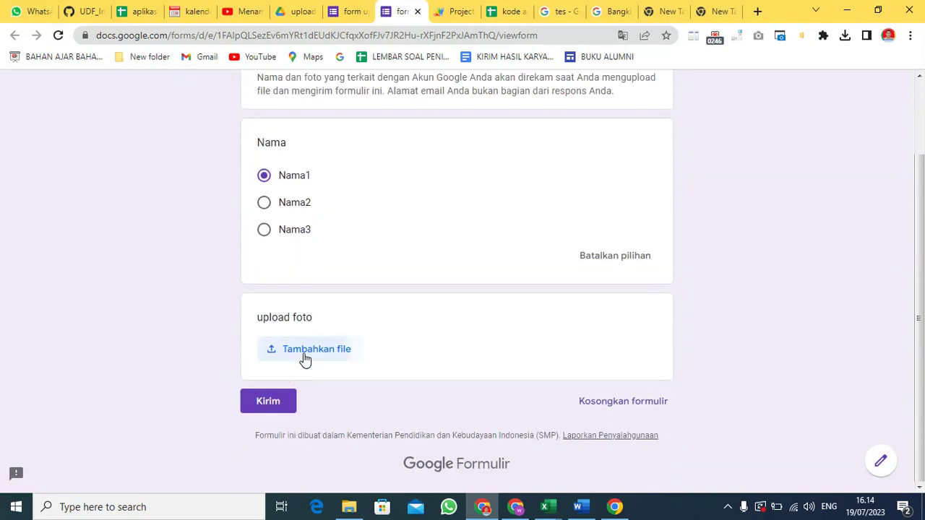
click(304, 356)
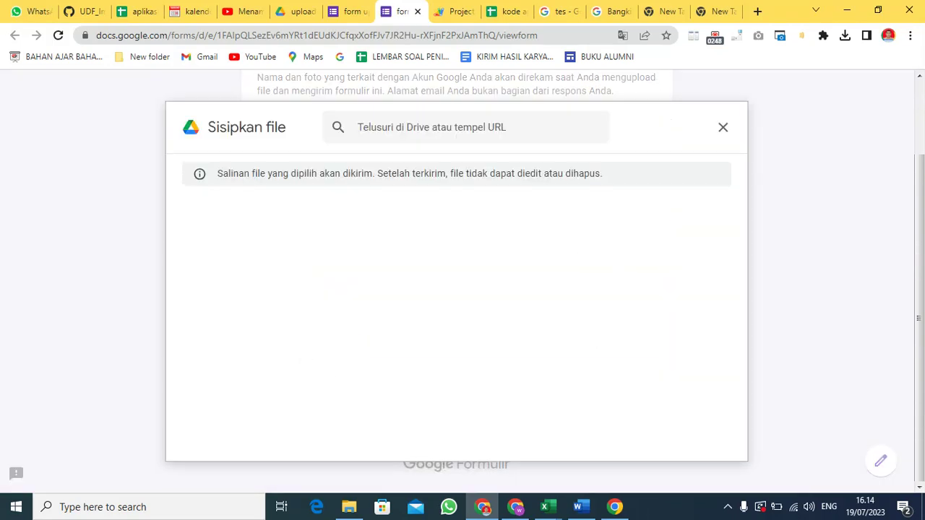
click(438, 391)
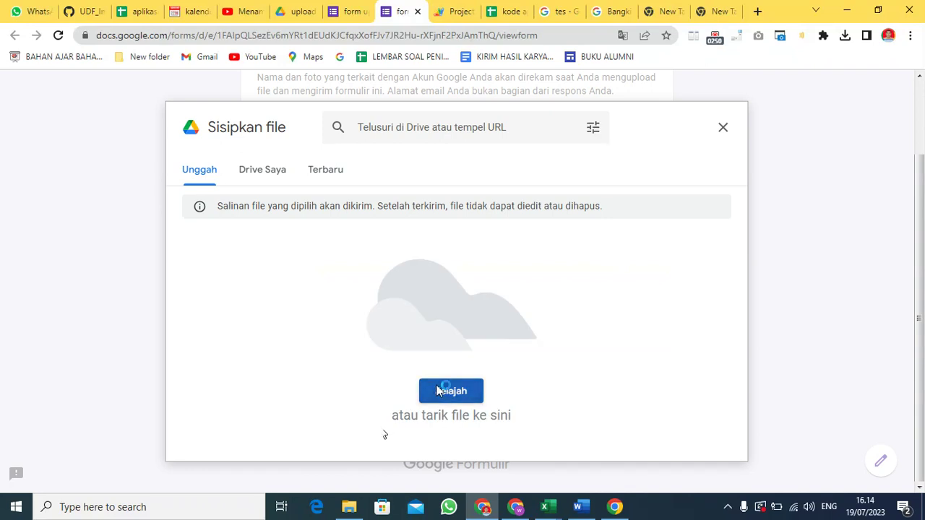
click(159, 108)
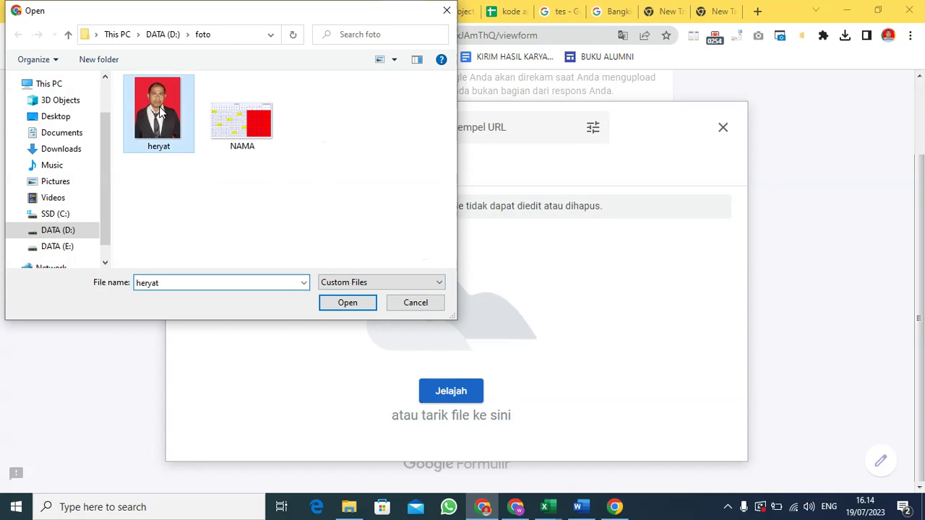
click(345, 303)
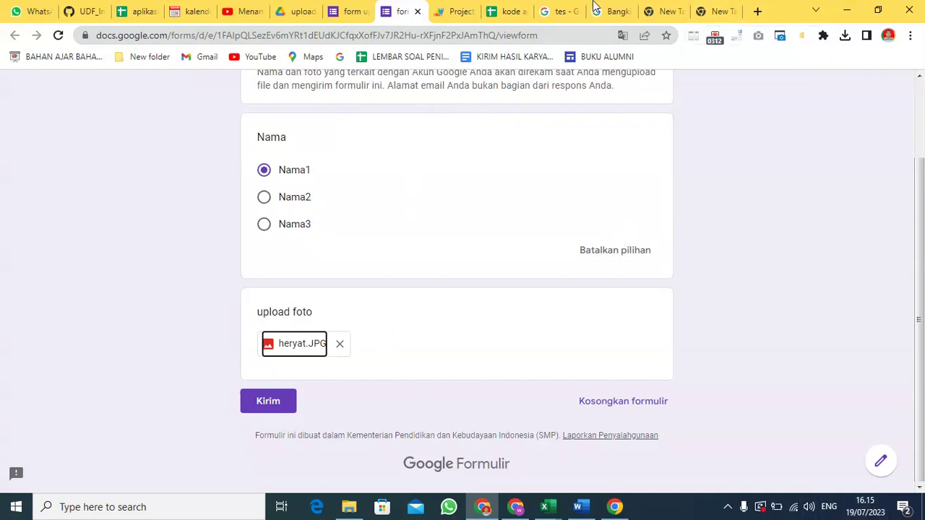
Check the Drive upload folder, then submit the Nama1 response
click(295, 16)
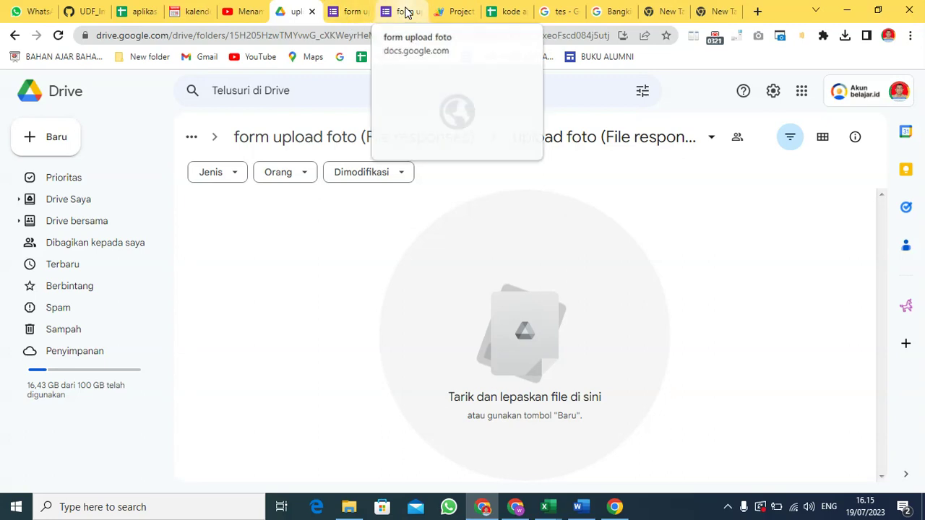
click(404, 12)
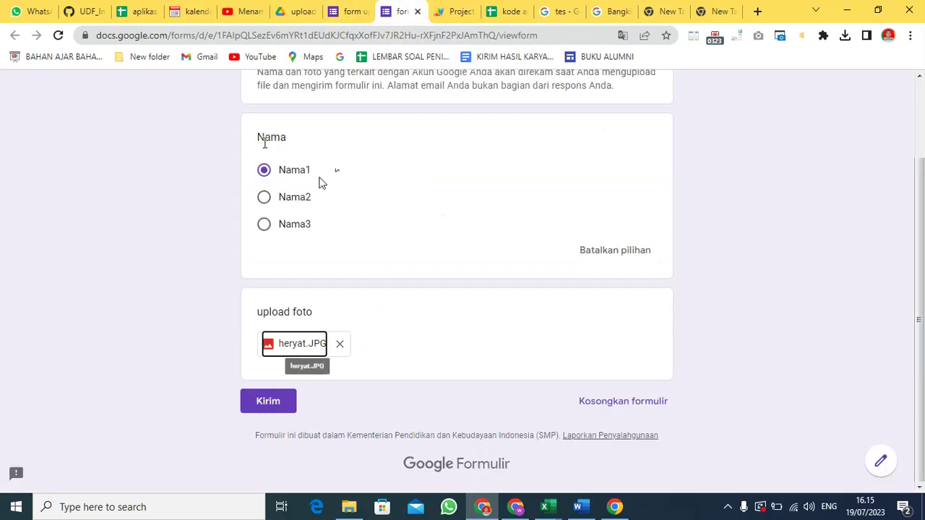
scroll(368, 211, up, 2)
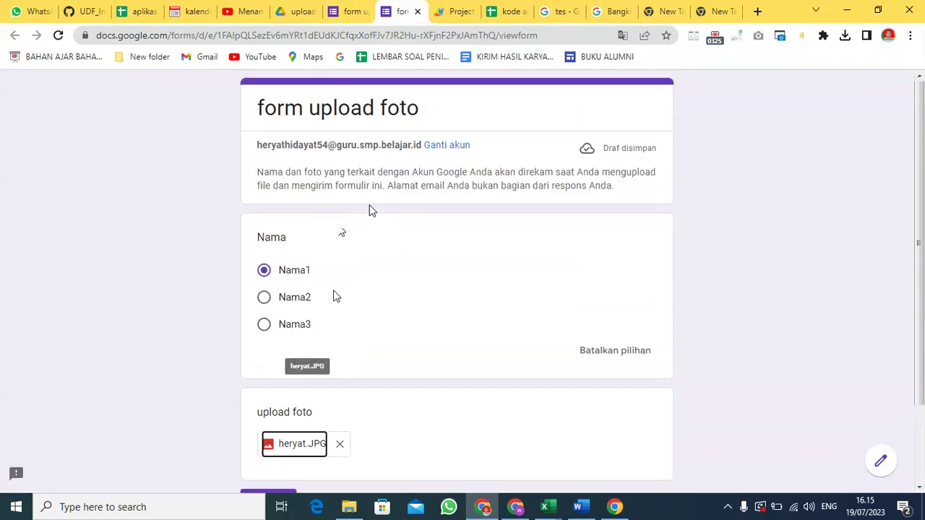
scroll(333, 282, down, 2)
click(265, 406)
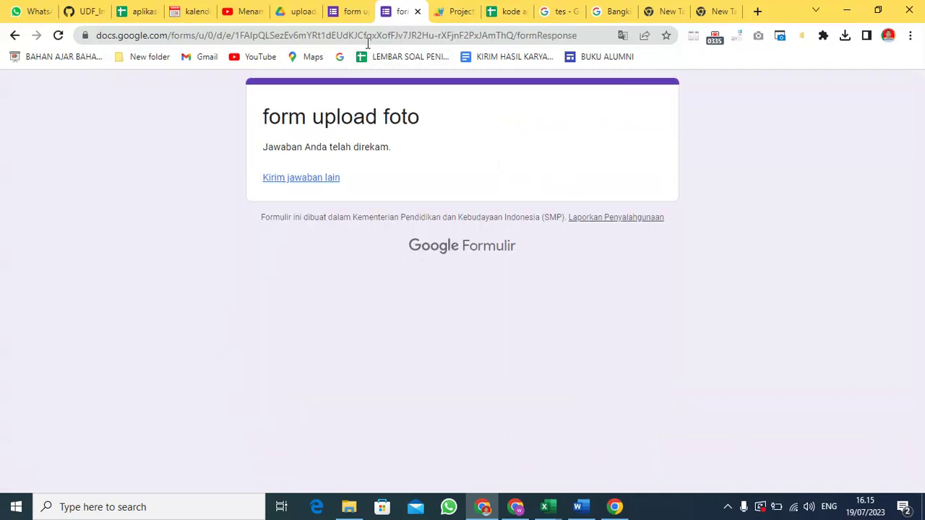
click(296, 13)
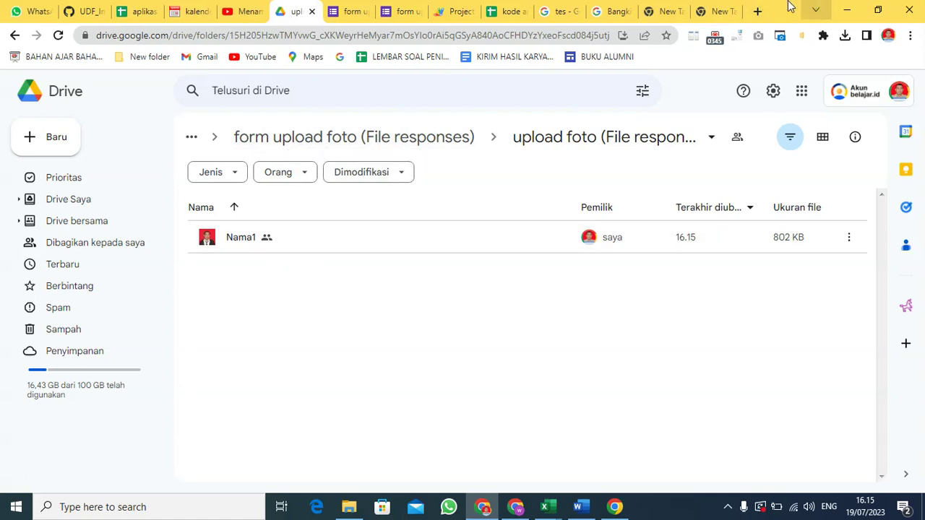
Bring up the response spreadsheet showing row 2 with Nama1, its timestamp and photo link
click(498, 13)
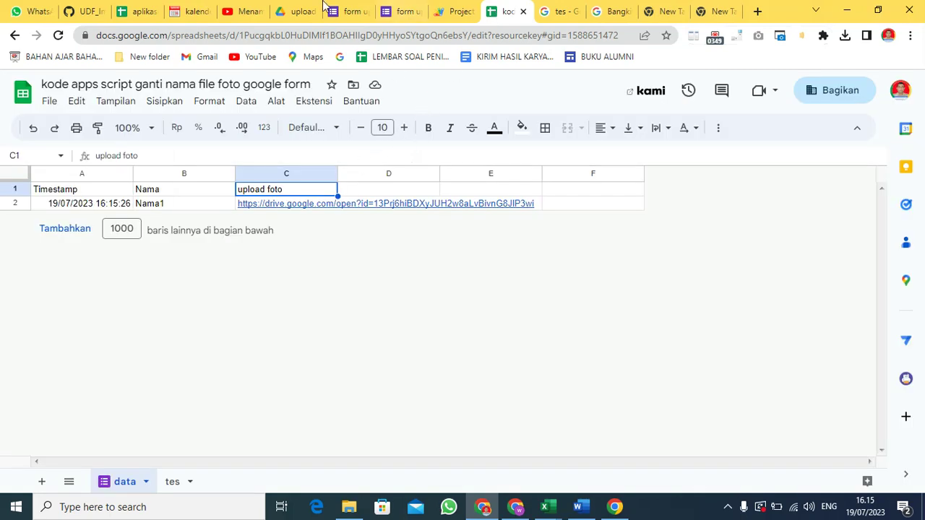
Compare the Nama1 entry in row 2 with the renamed file in the Drive folder
click(195, 206)
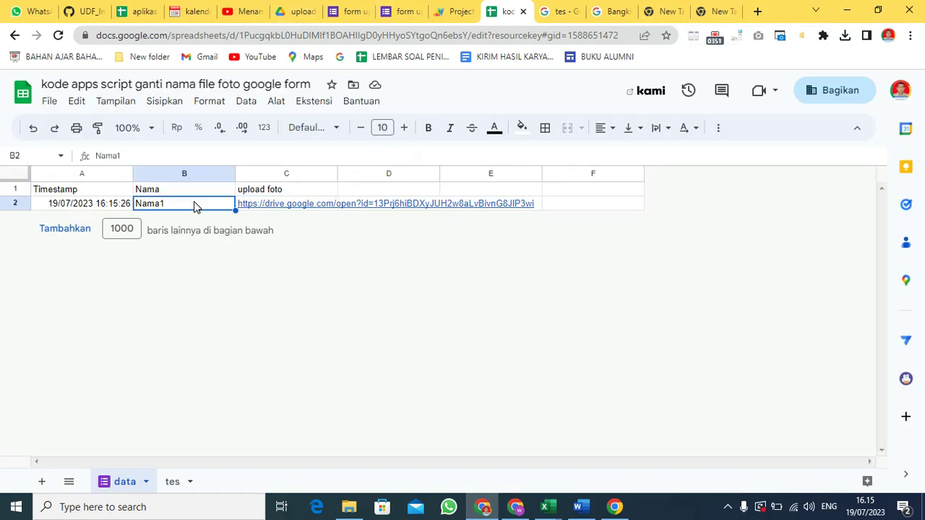
mouse_move(248, 207)
click(283, 18)
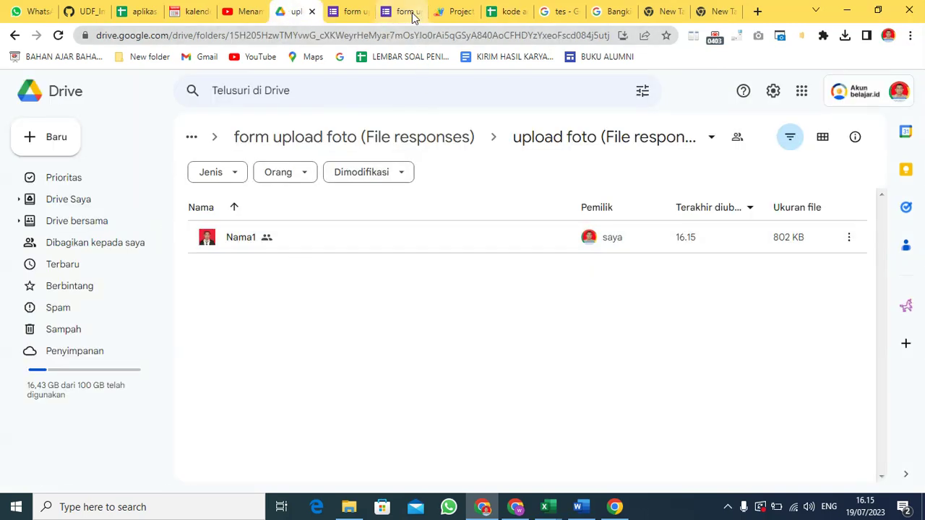
click(503, 13)
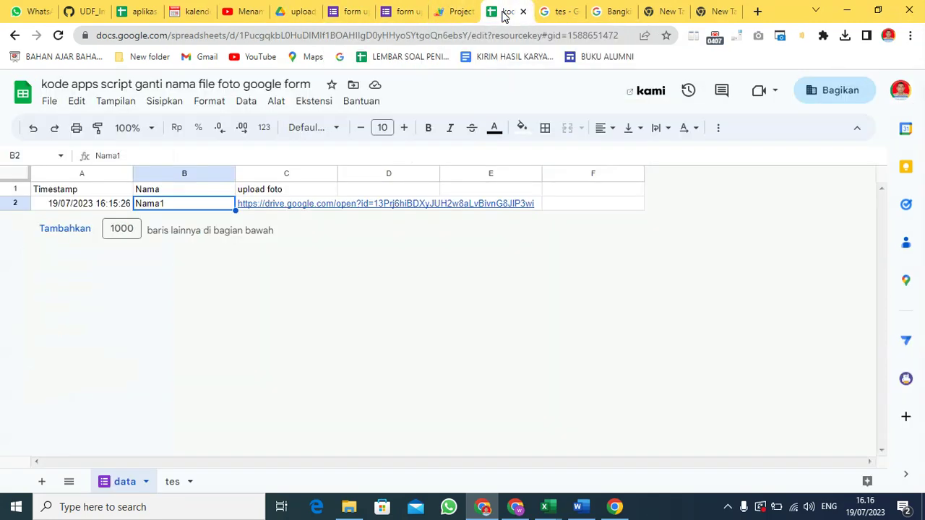
Enter a trial file name in cell D1, then delete it so D1 stays empty
click(388, 190)
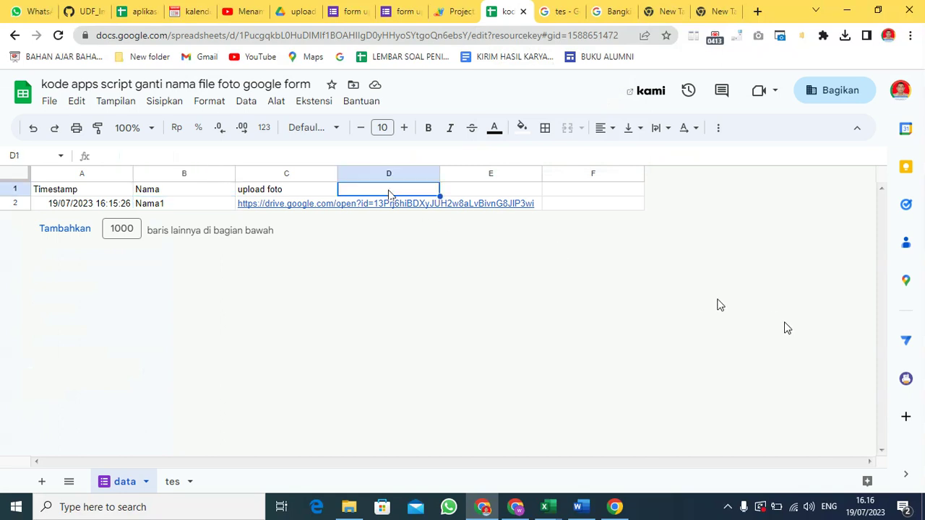
text(heryat-heryat hidayat)
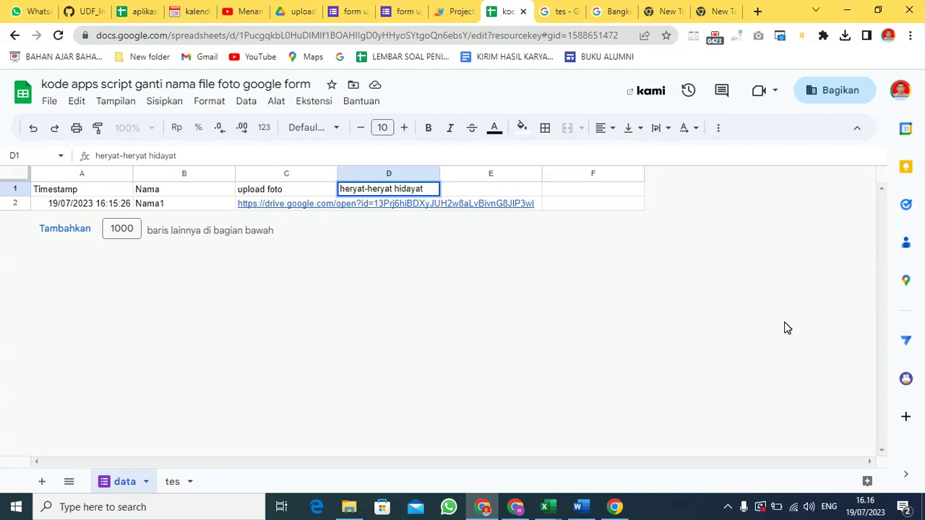
text(g)
key(Tab)
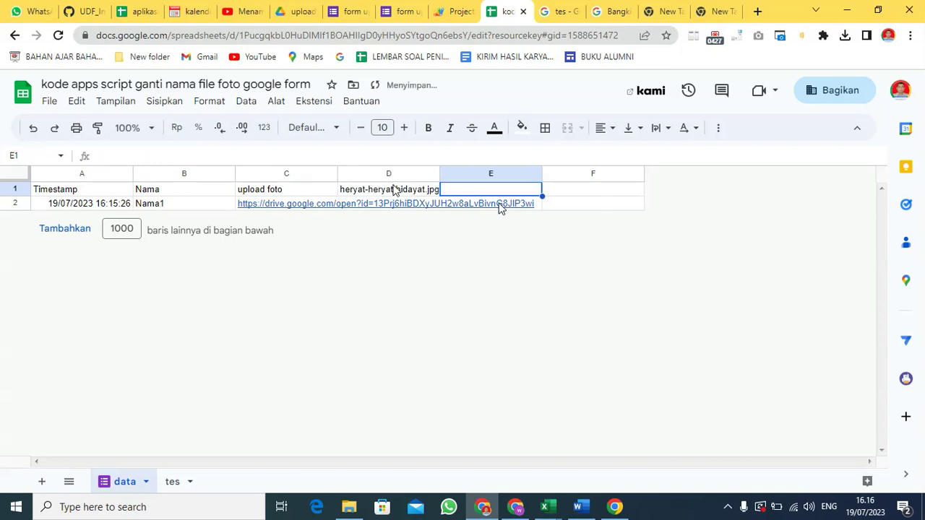
click(396, 189)
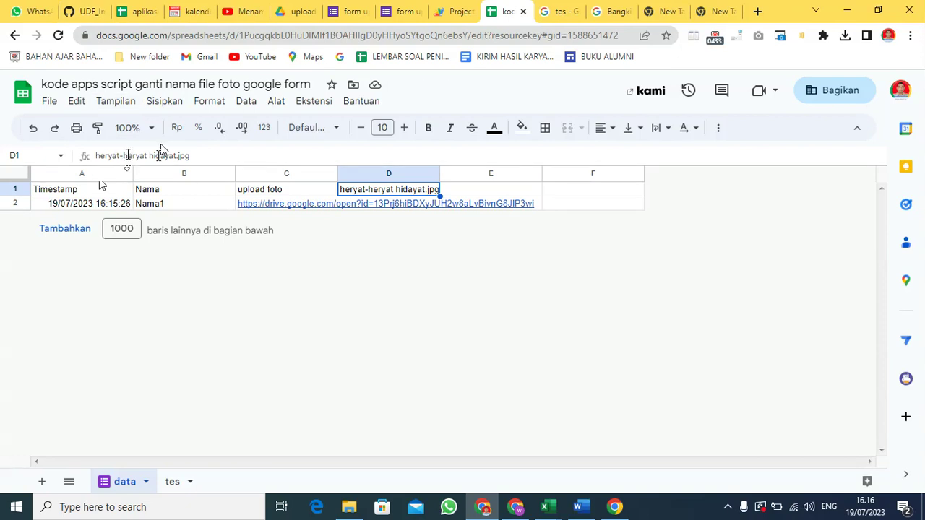
click(150, 156)
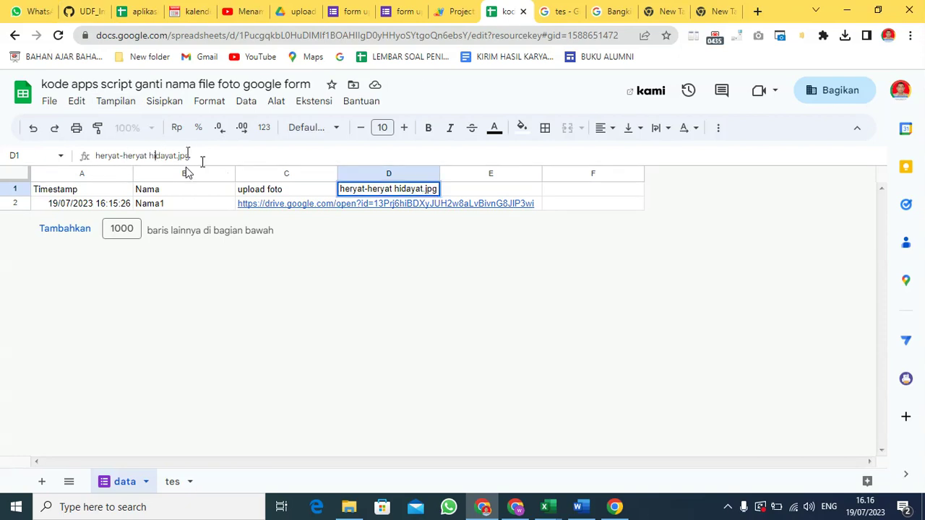
drag(191, 156, 81, 160)
key(BackSpace)
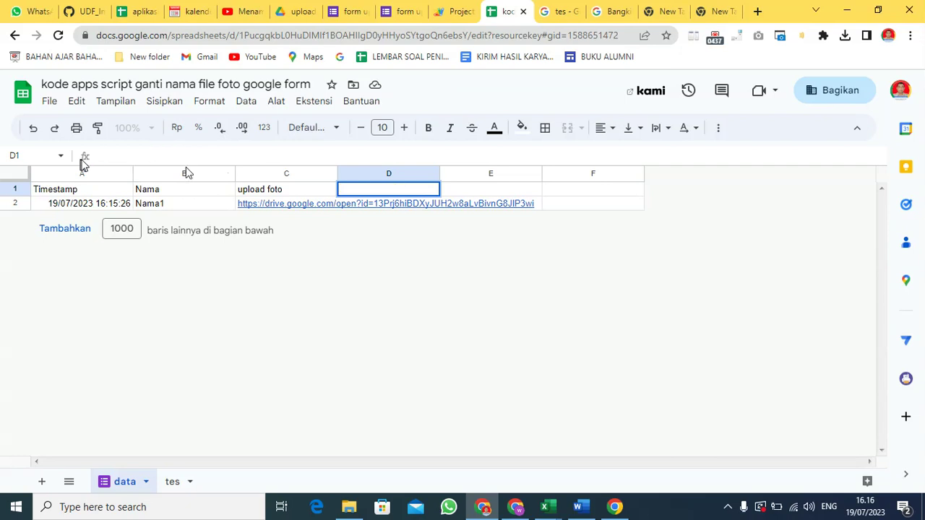
click(291, 196)
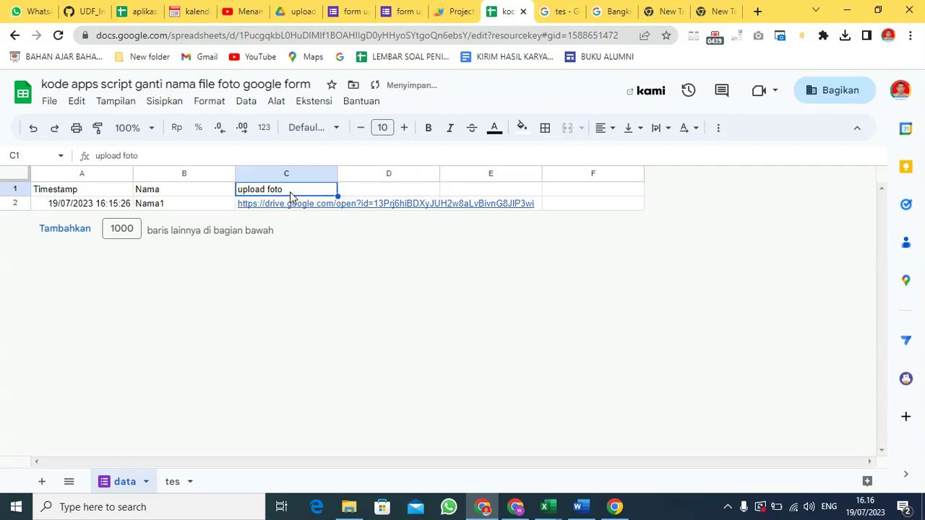
click(184, 208)
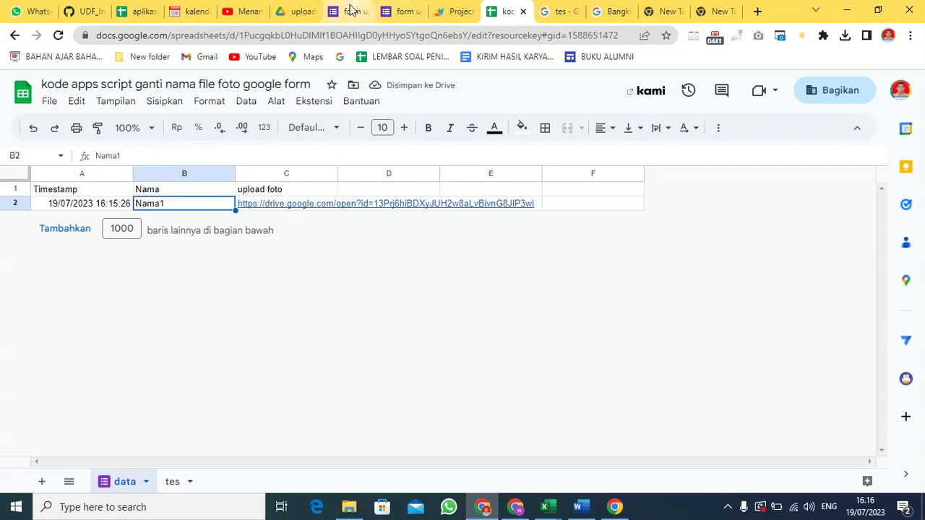
Start another response, choose Nama2 and attach NAMA.PNG from D:\foto
click(388, 12)
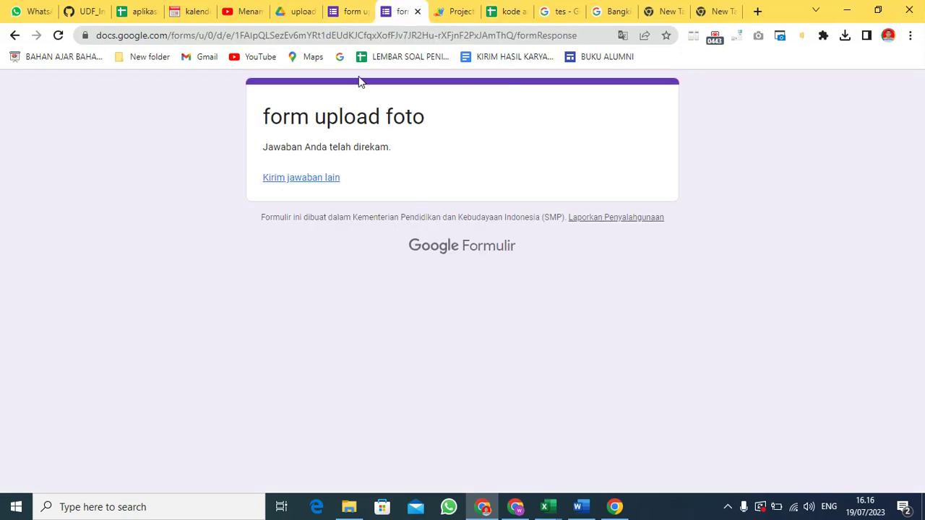
click(302, 180)
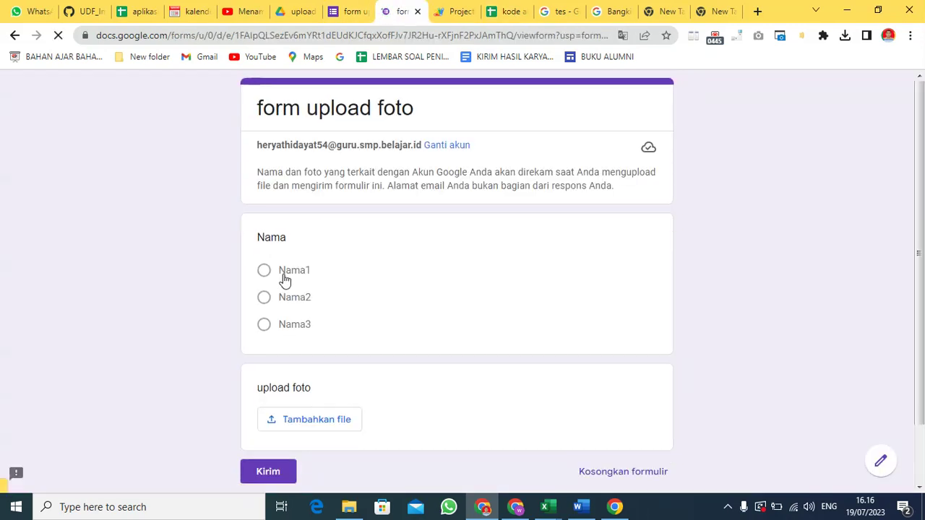
click(264, 298)
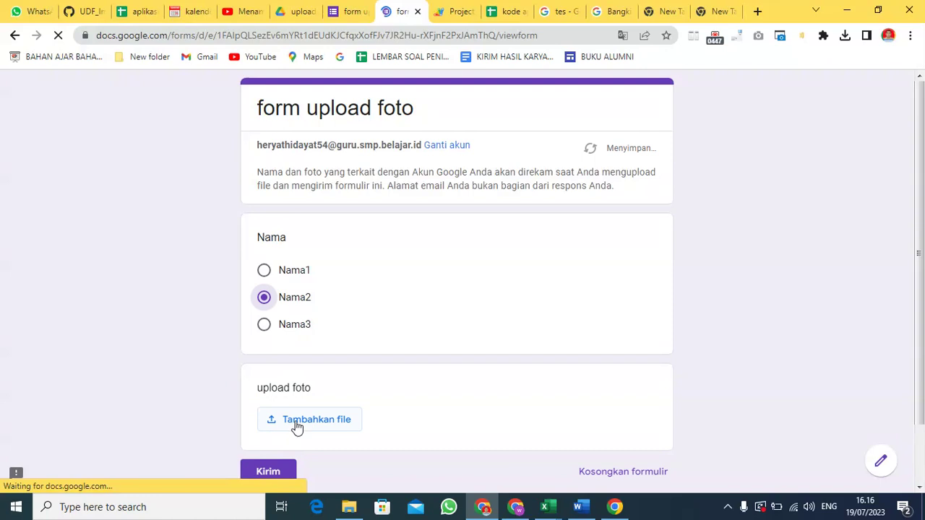
click(291, 448)
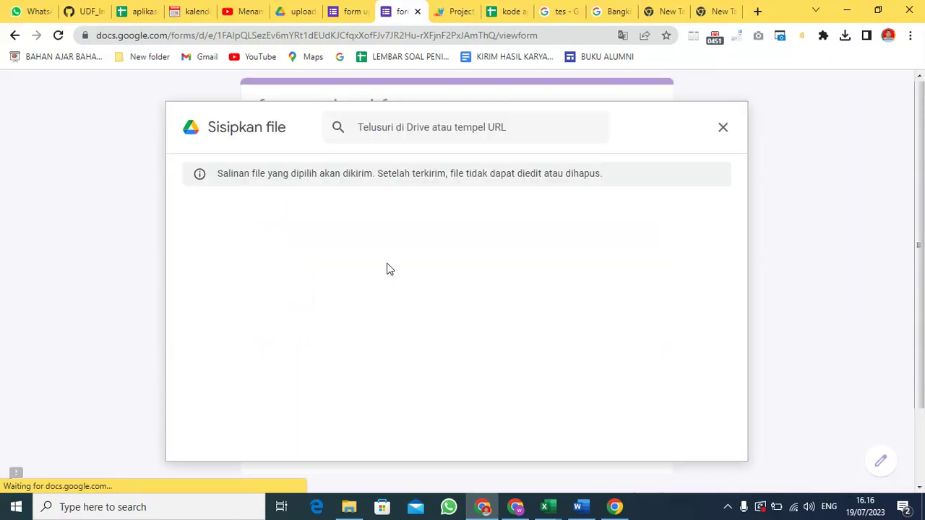
click(441, 391)
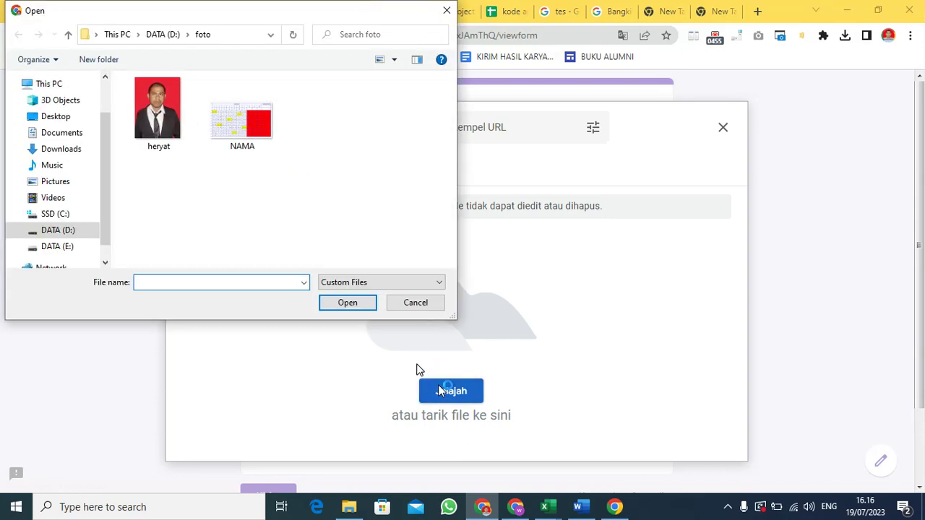
click(226, 114)
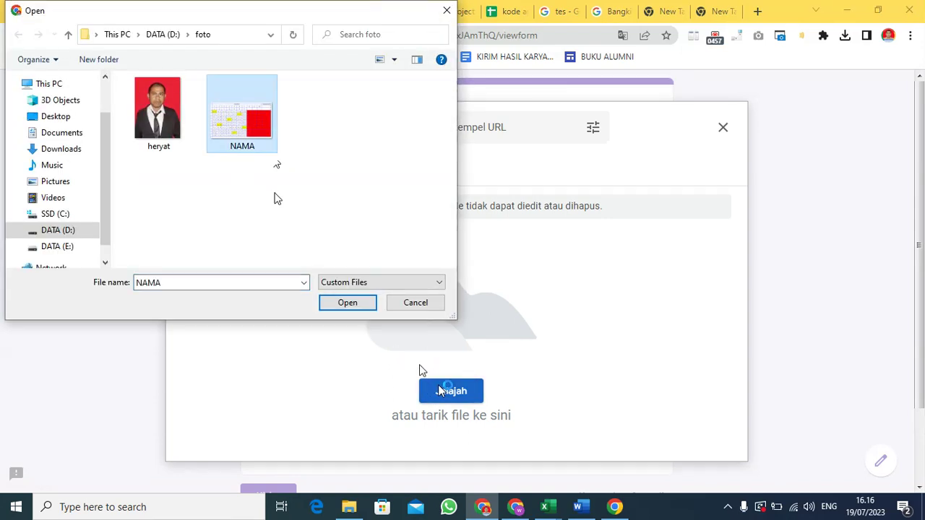
click(329, 304)
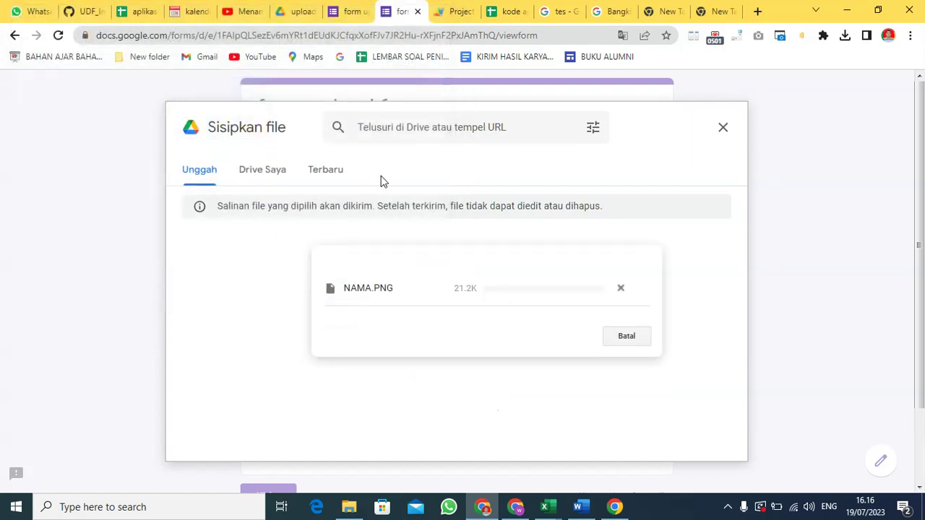
Check the Drive upload folder, then submit the Nama2 response
scroll(380, 186, down, 2)
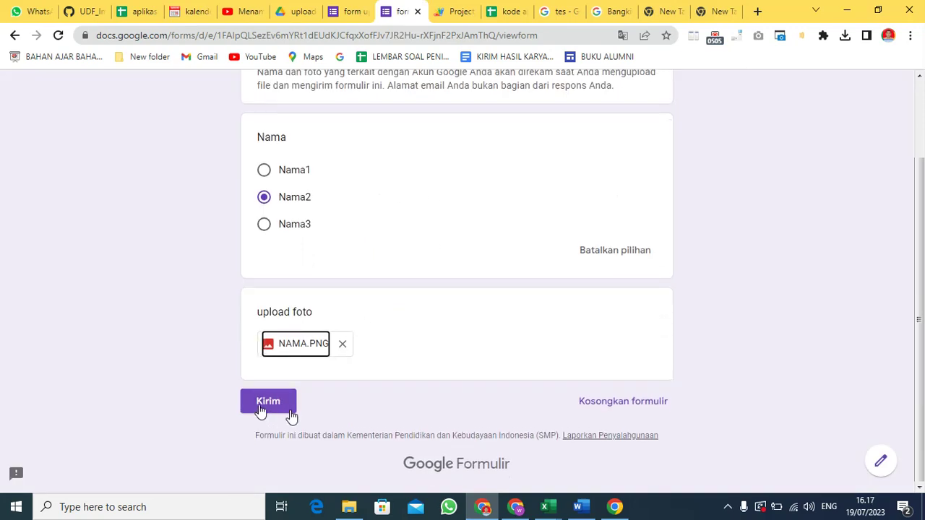
click(264, 405)
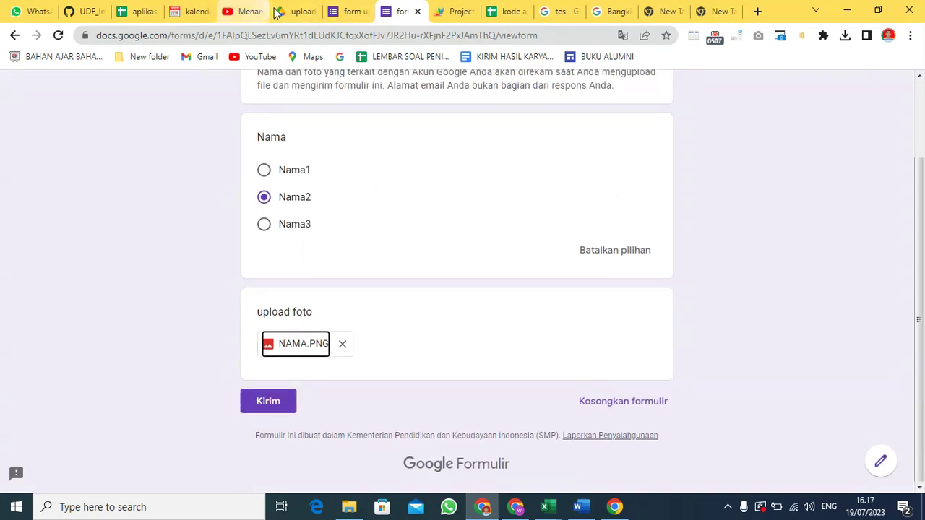
click(289, 11)
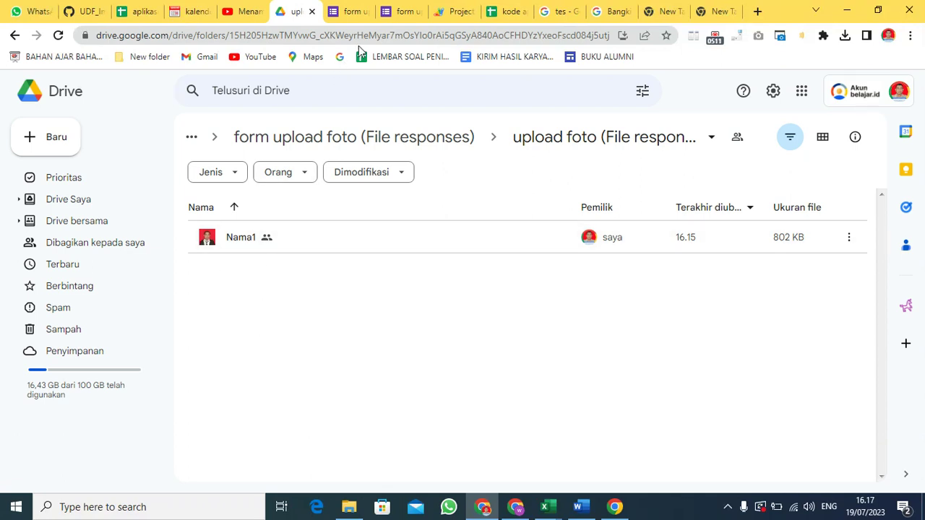
click(403, 8)
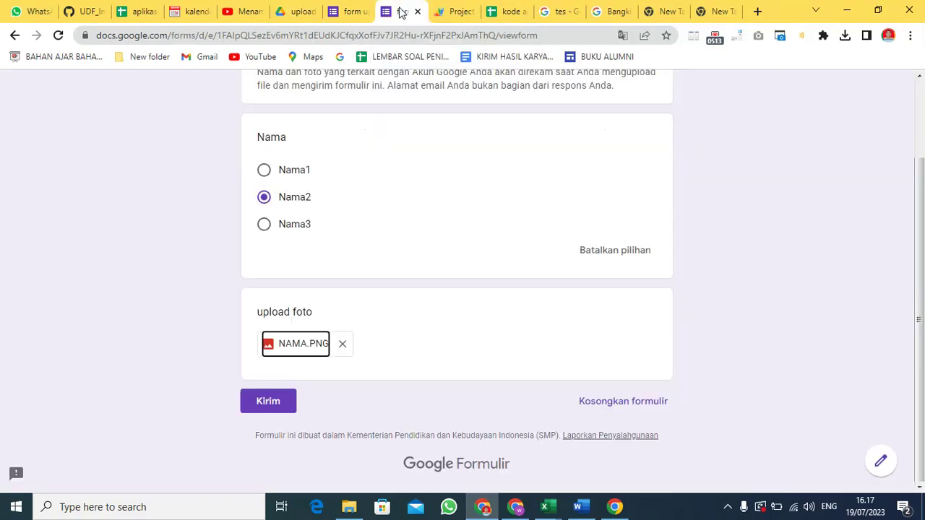
click(276, 404)
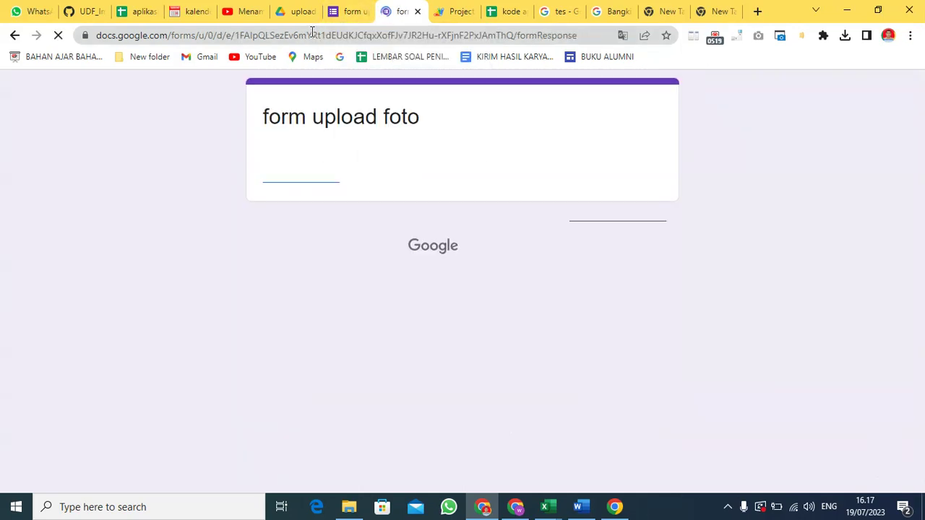
Confirm the Drive upload folder now lists Nama2 (21 KB) beside Nama1
click(289, 15)
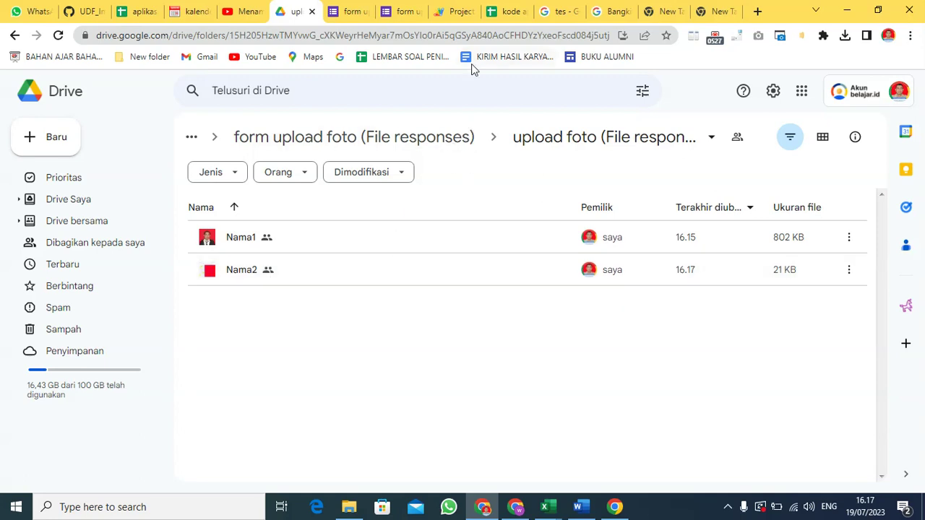
click(510, 16)
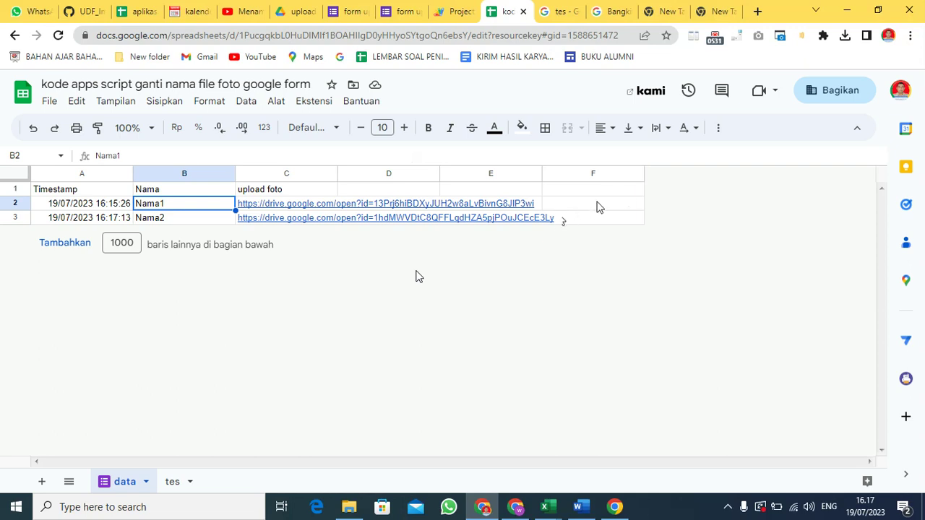
Inspect the new row 3 for Nama2 and compare it with Nama1 in B2
click(599, 205)
click(599, 219)
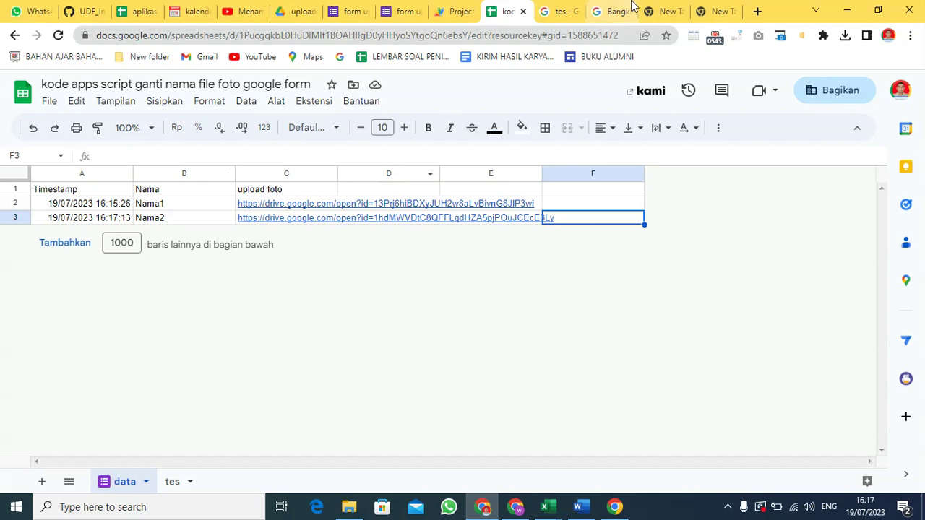
click(180, 206)
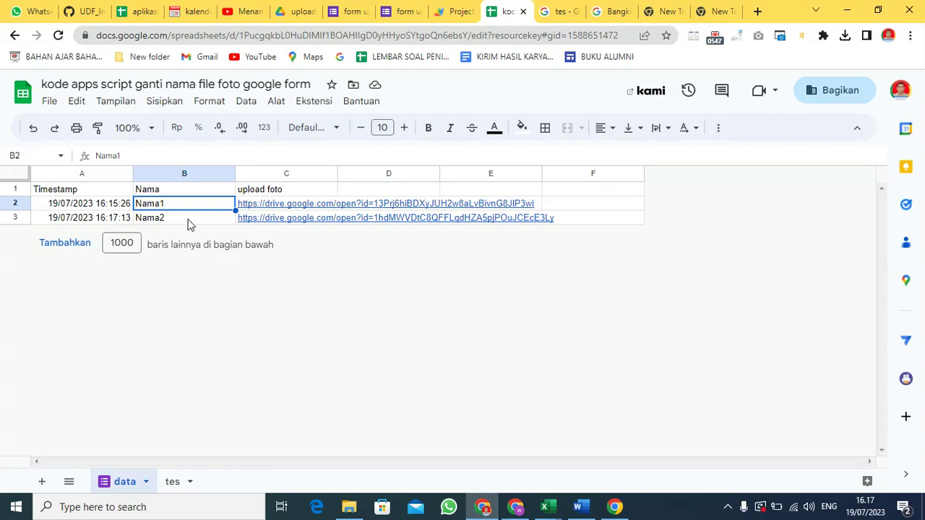
click(190, 220)
click(450, 12)
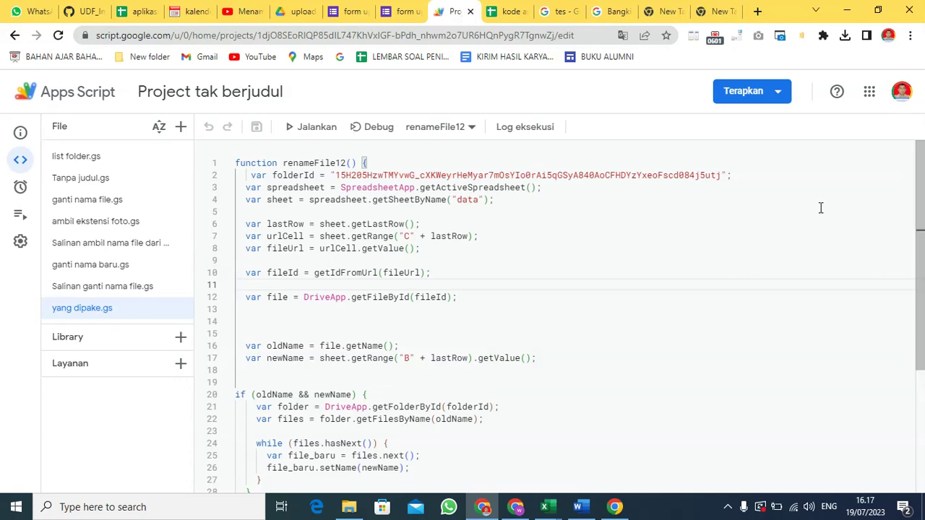
scroll(636, 315, down, 3)
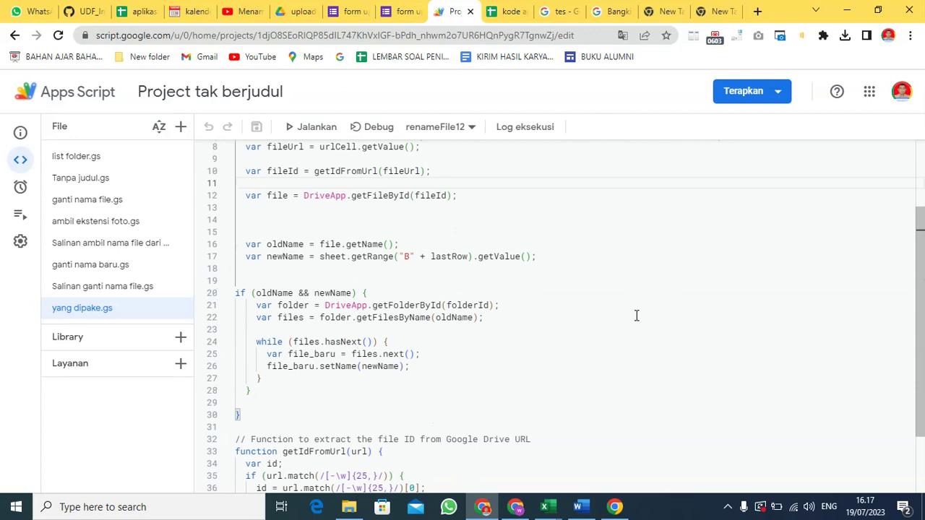
scroll(636, 316, down, 3)
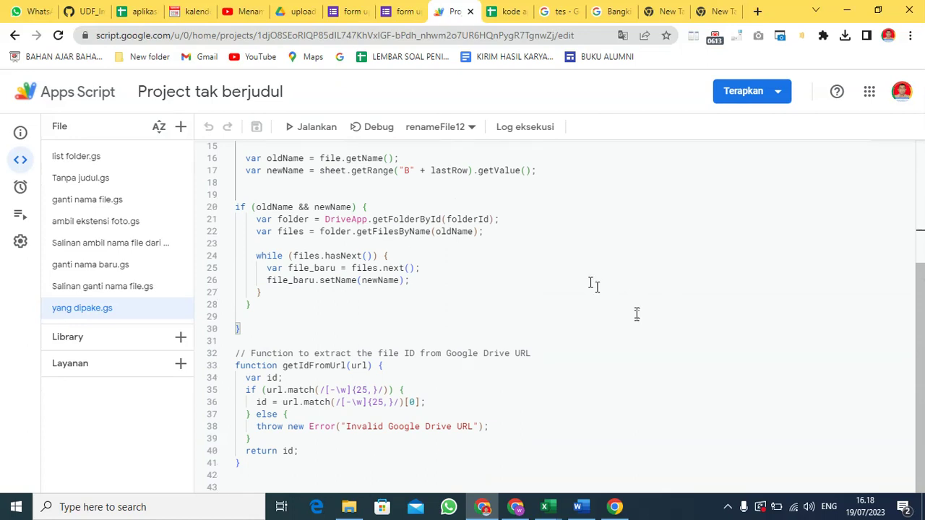
scroll(590, 283, up, 5)
scroll(591, 283, up, 1)
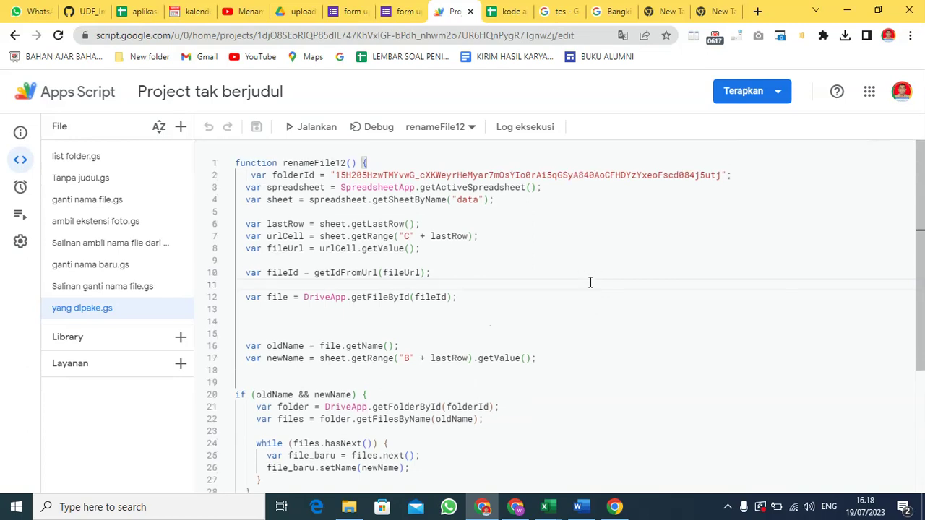
scroll(591, 282, down, 5)
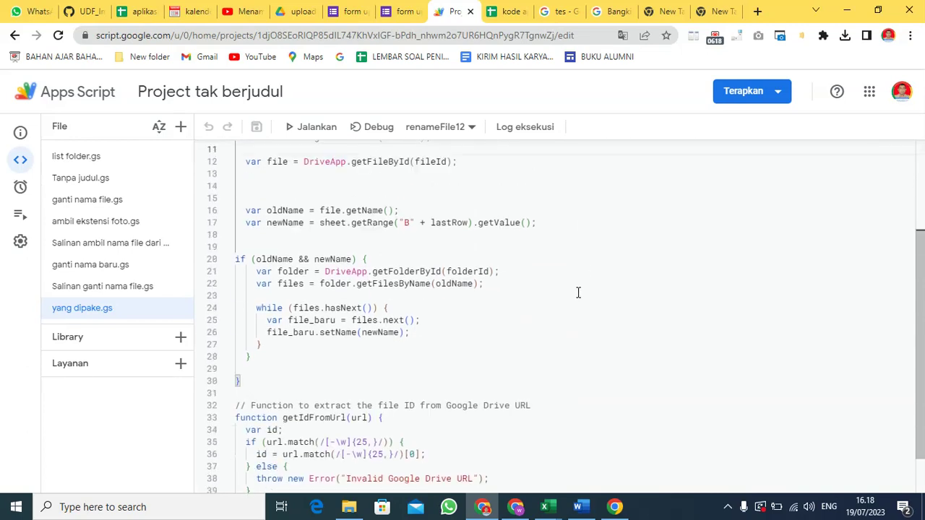
scroll(576, 300, up, 2)
scroll(539, 219, up, 3)
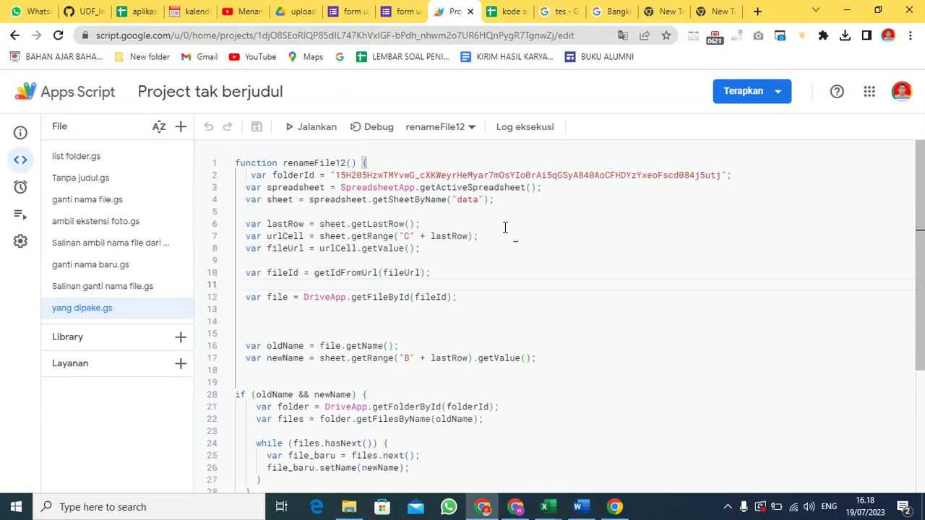
scroll(480, 209, down, 1)
scroll(479, 209, up, 1)
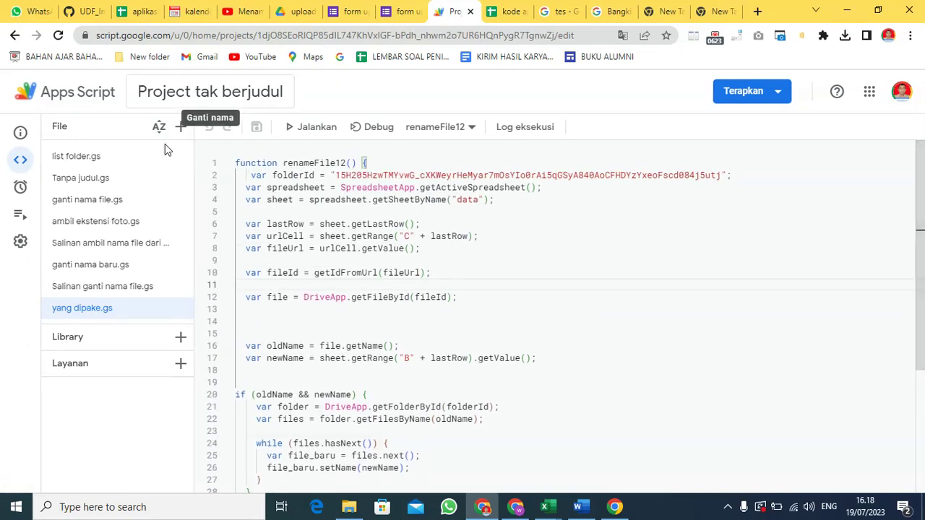
Review the form-submit trigger, confirming it runs renameFile12 on 'Saat mengirim formulir'
click(22, 189)
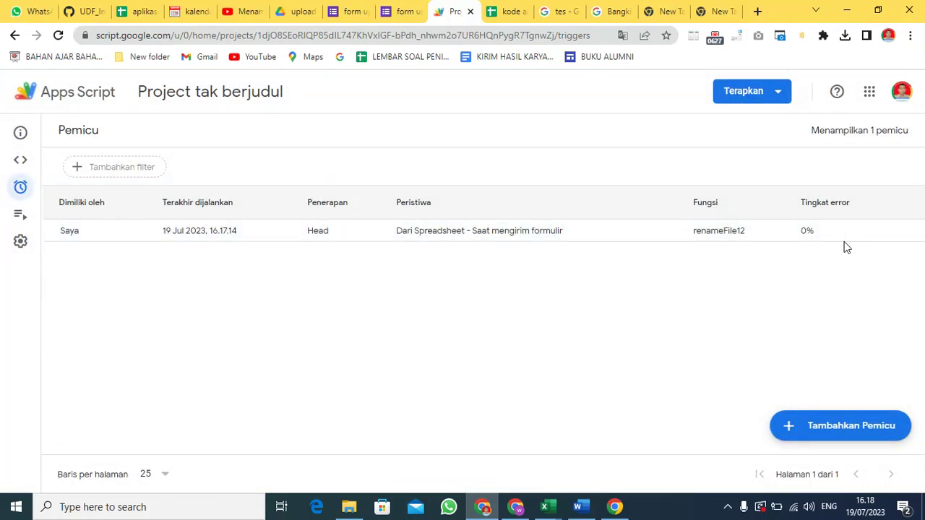
click(877, 232)
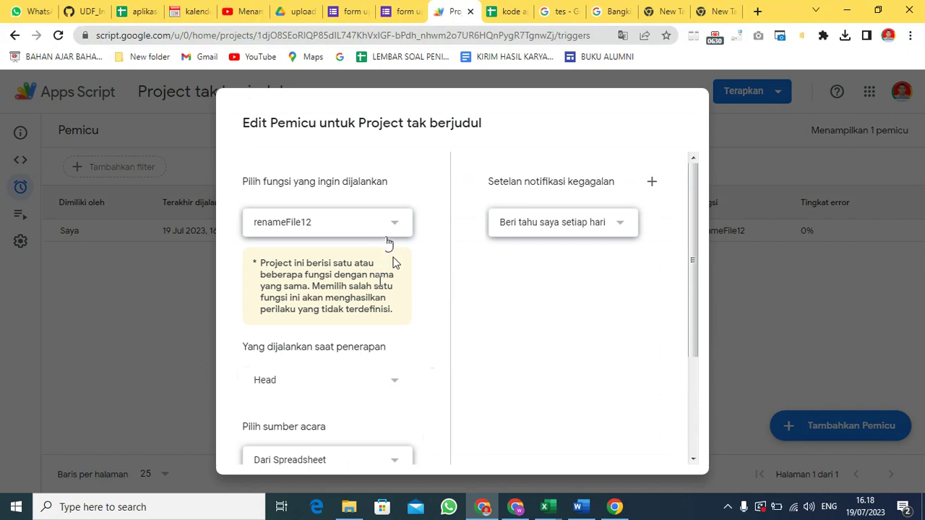
scroll(394, 265, down, 1)
scroll(394, 266, up, 1)
scroll(394, 263, down, 1)
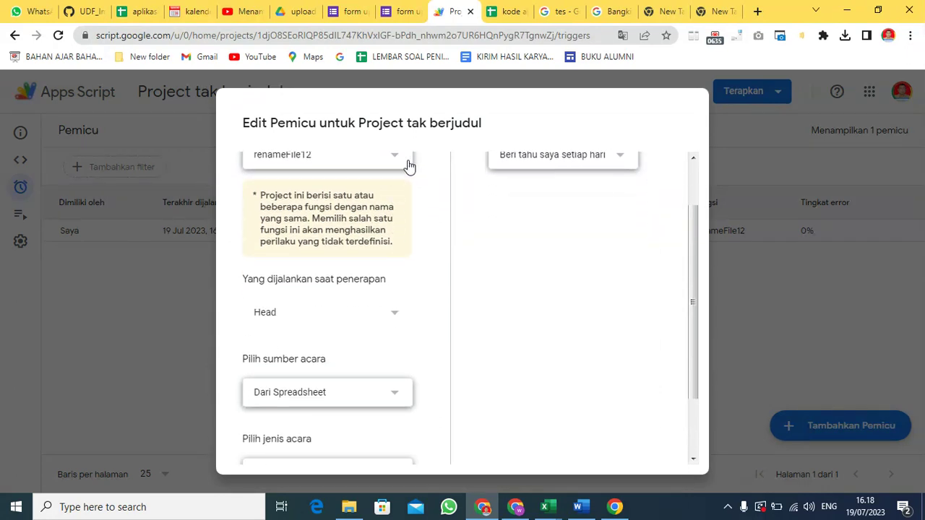
click(397, 161)
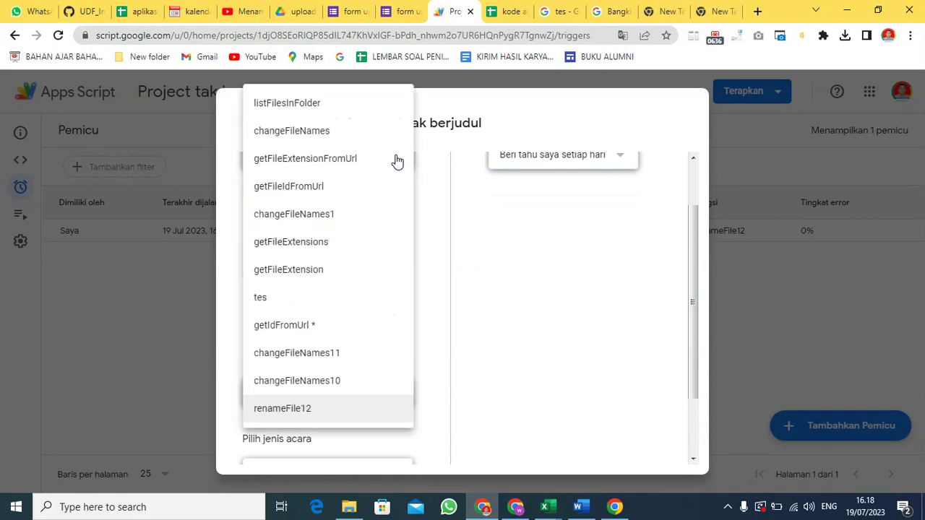
click(260, 417)
scroll(361, 289, down, 3)
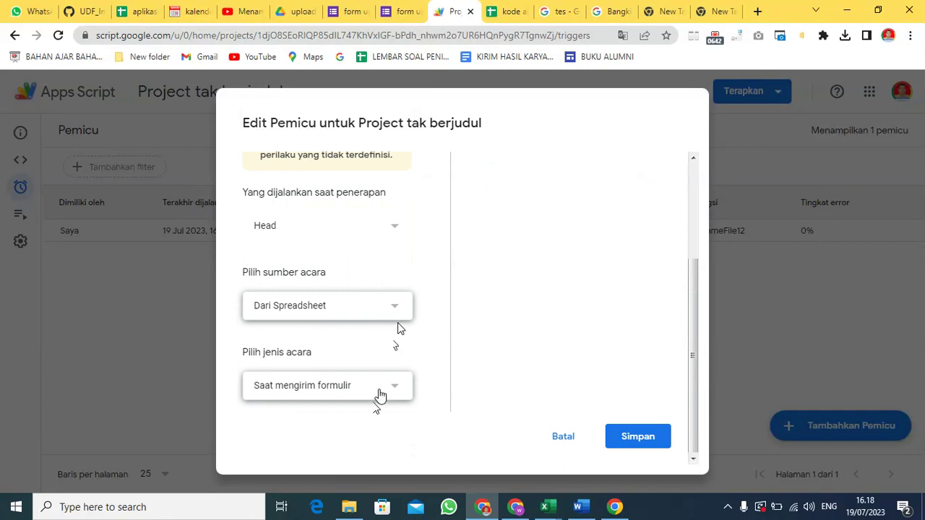
scroll(609, 275, up, 4)
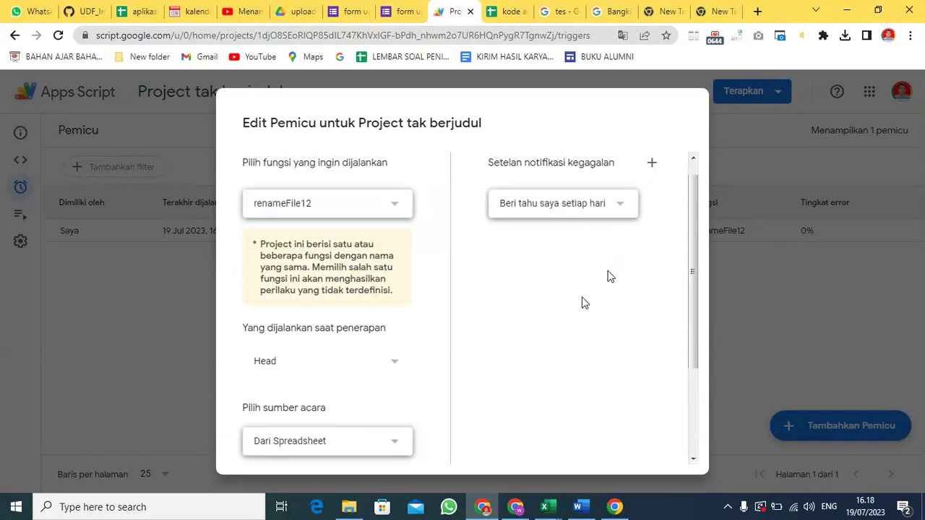
scroll(609, 300, up, 1)
scroll(611, 354, down, 4)
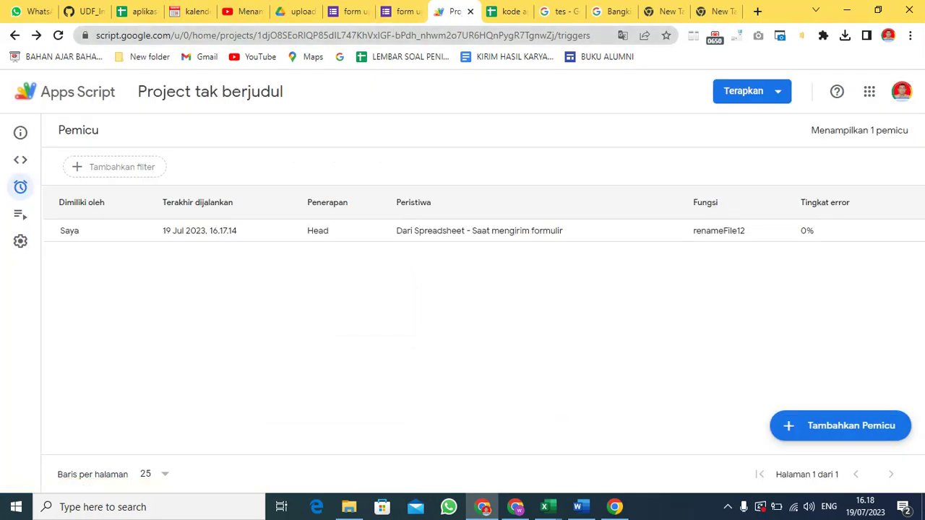
Review the Nama1 and Nama2 rows and their F-column cells in the responses sheet
click(505, 15)
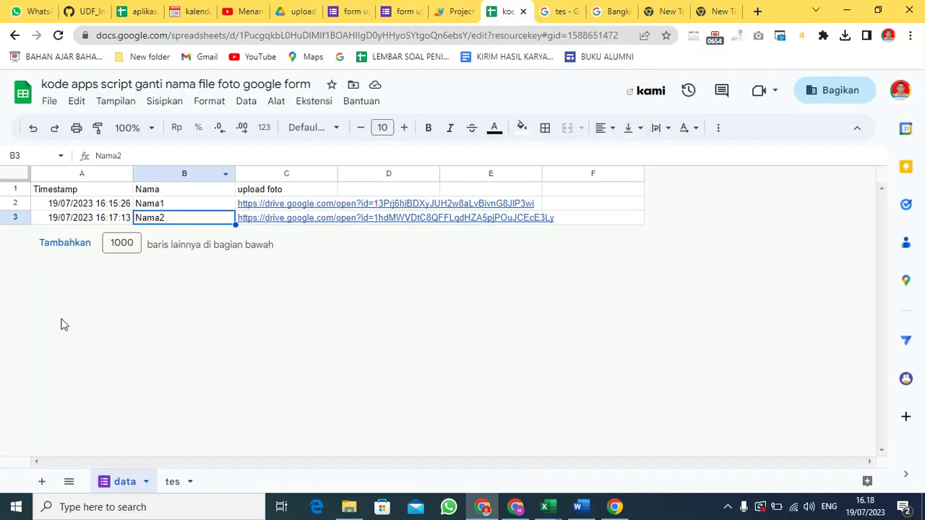
click(582, 208)
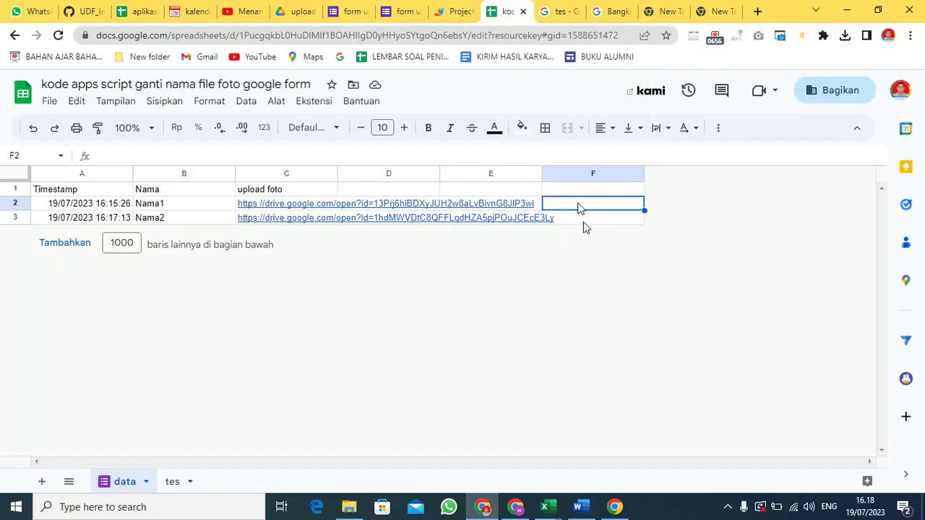
click(584, 221)
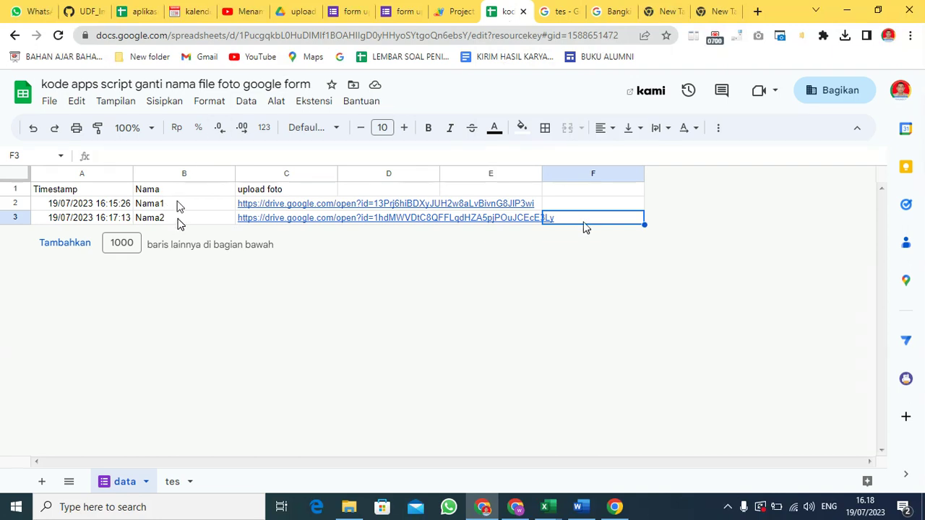
click(180, 223)
click(181, 206)
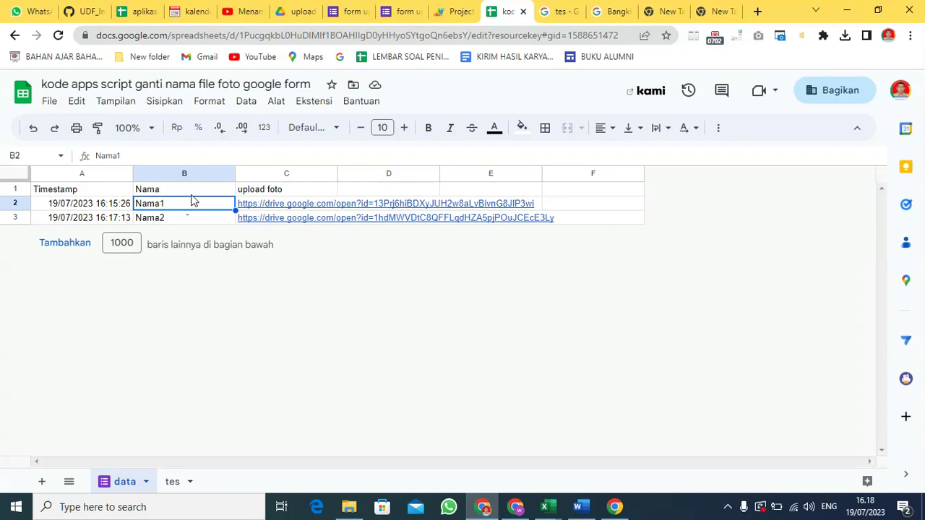
Scroll through the form upload foto editor, now counting 2 responses
click(350, 11)
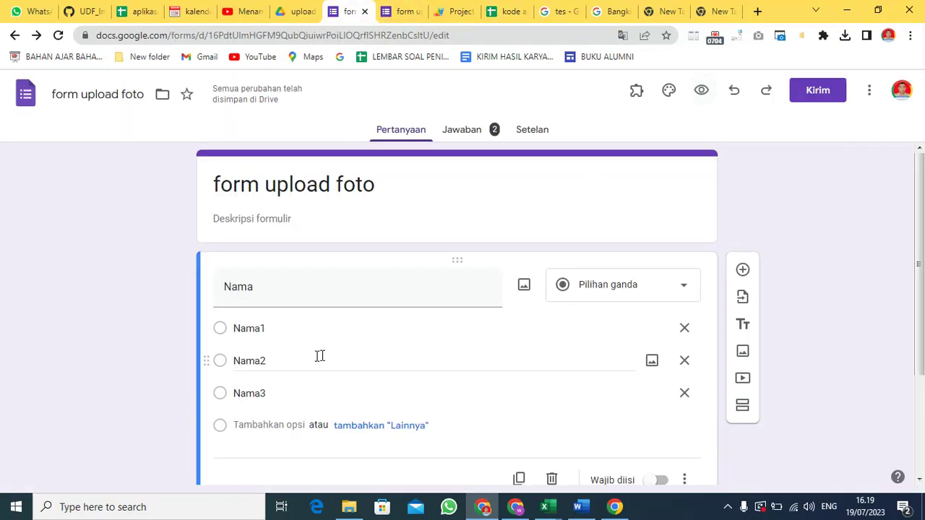
scroll(316, 354, down, 1)
scroll(311, 344, down, 1)
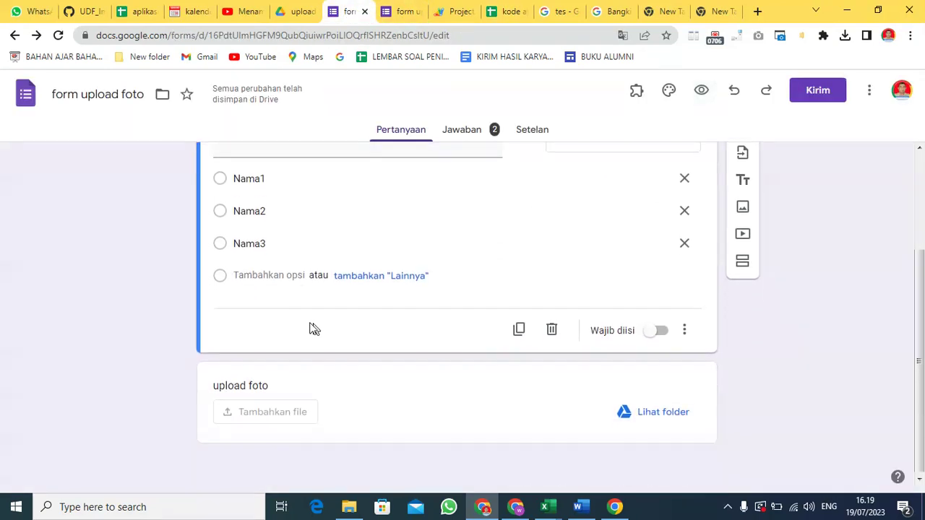
scroll(311, 336, up, 1)
scroll(311, 318, up, 1)
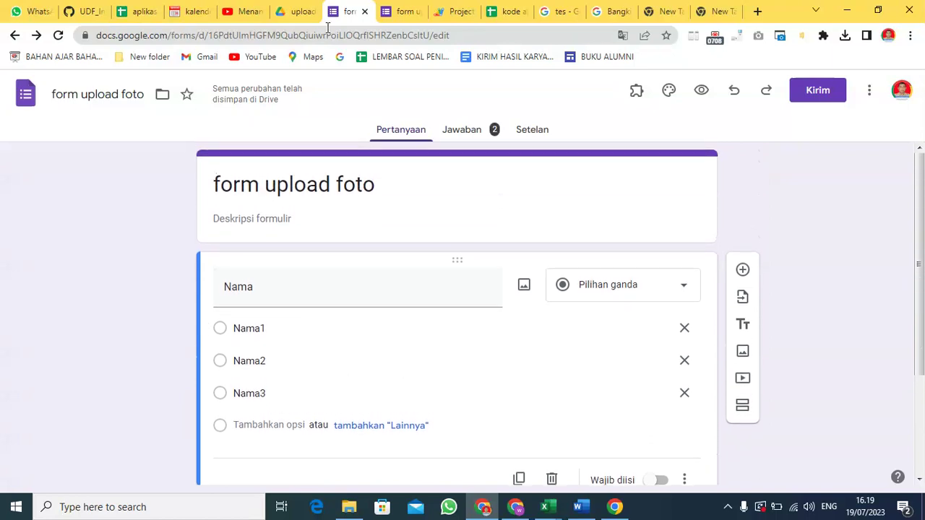
Download Nama1 and Nama2 as drive-download-20230719T091916Z-001.zip and show it in Downloads
click(299, 16)
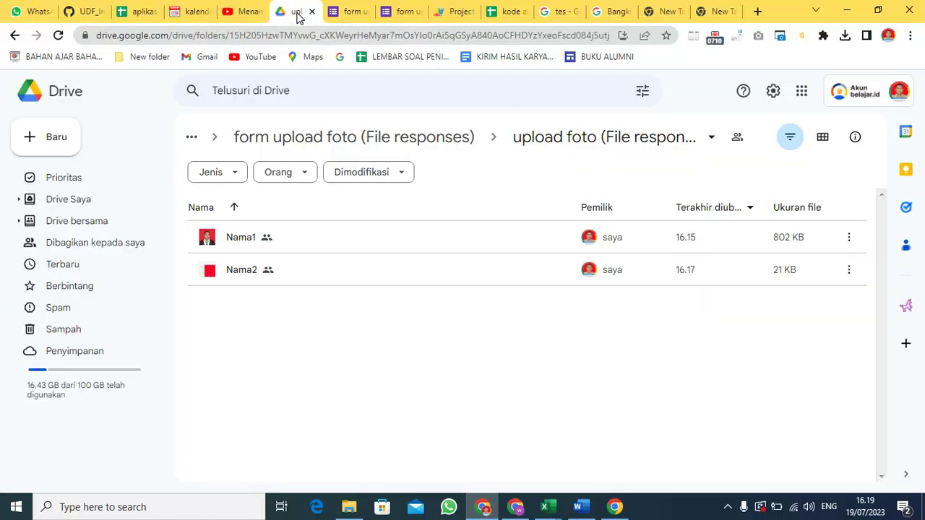
click(335, 230)
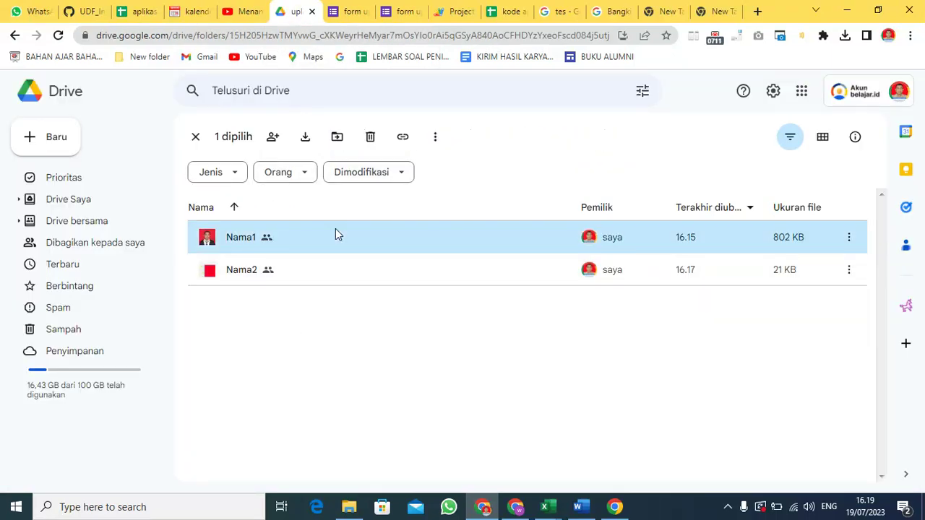
shift+click(318, 270)
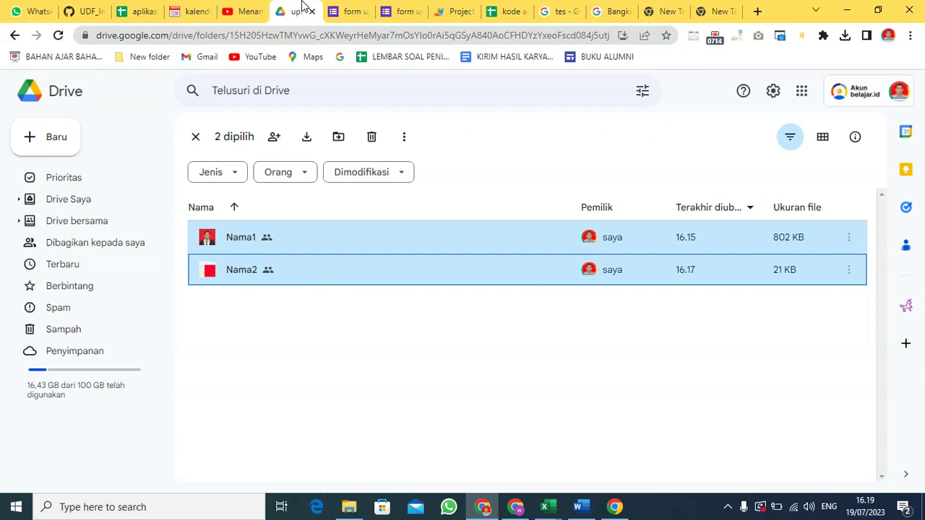
click(306, 143)
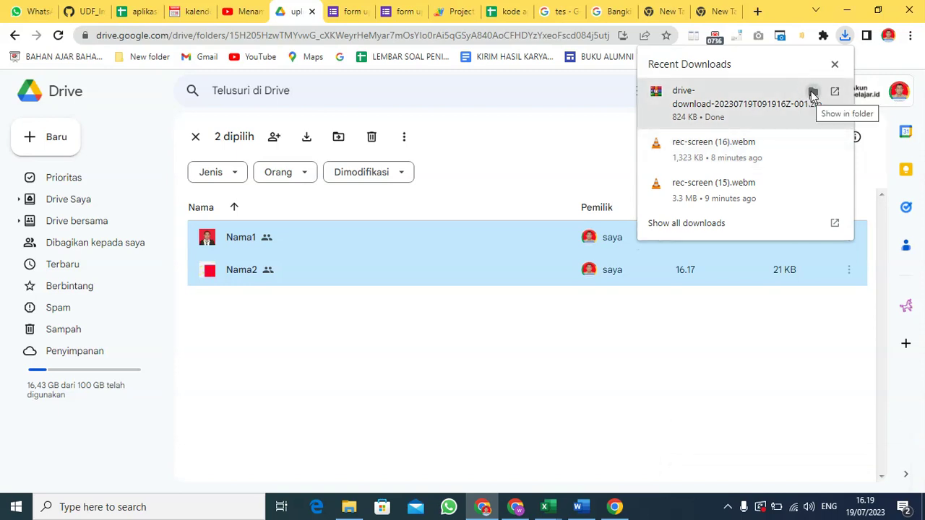
click(813, 94)
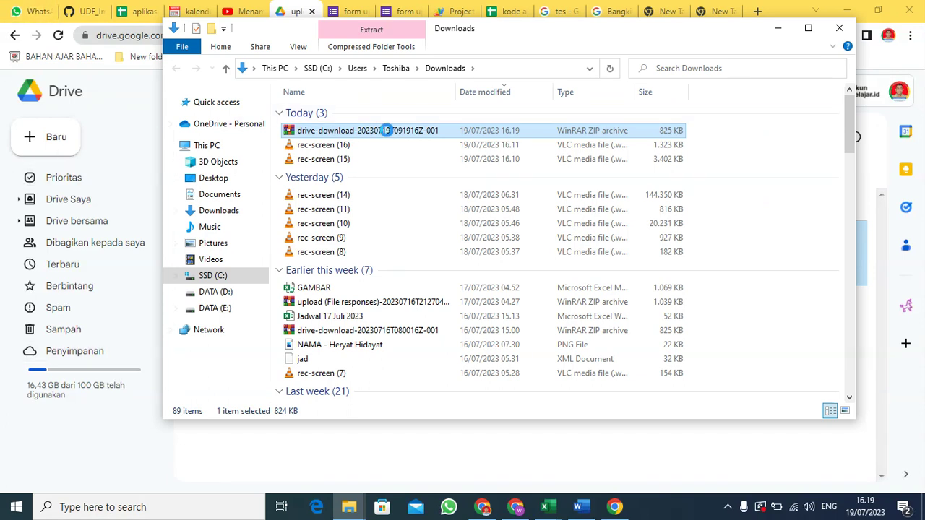
Move the downloaded zip from Downloads into D:\foto
right_click(387, 130)
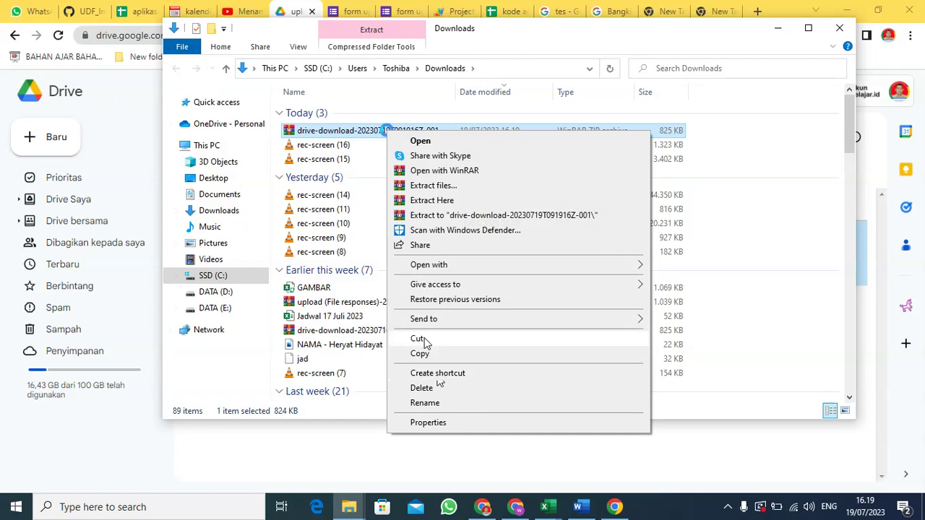
click(425, 337)
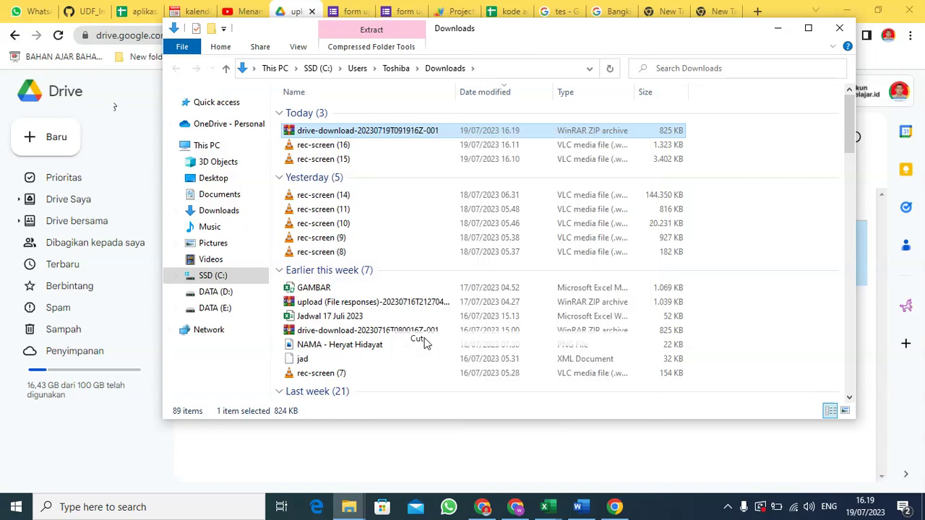
click(222, 296)
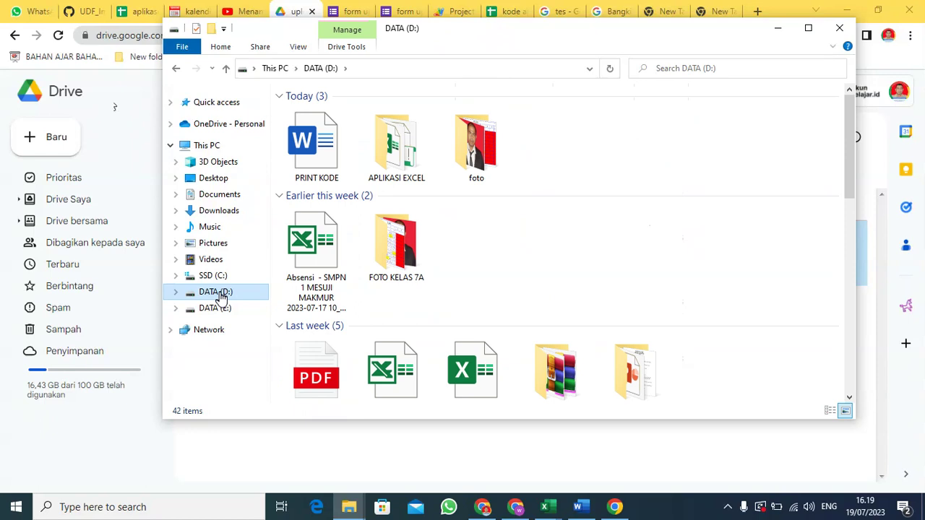
double_click(475, 141)
right_click(435, 215)
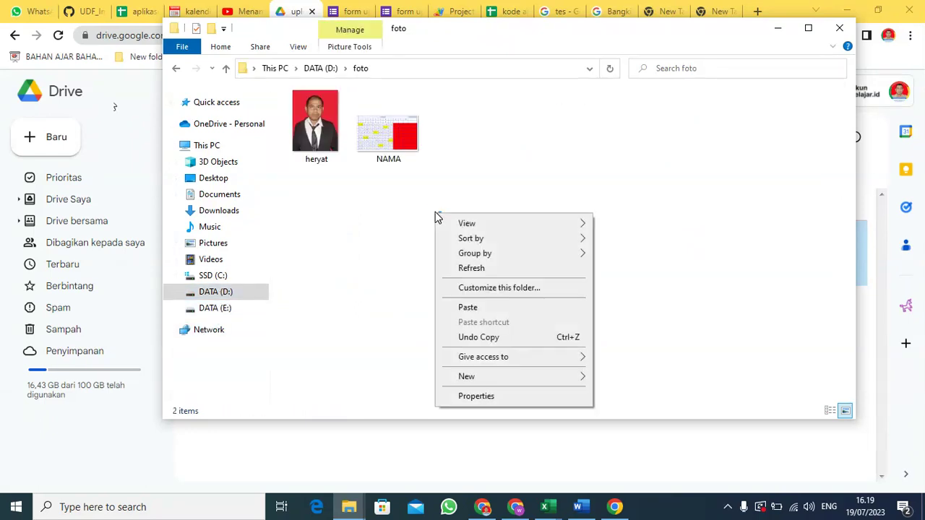
click(469, 308)
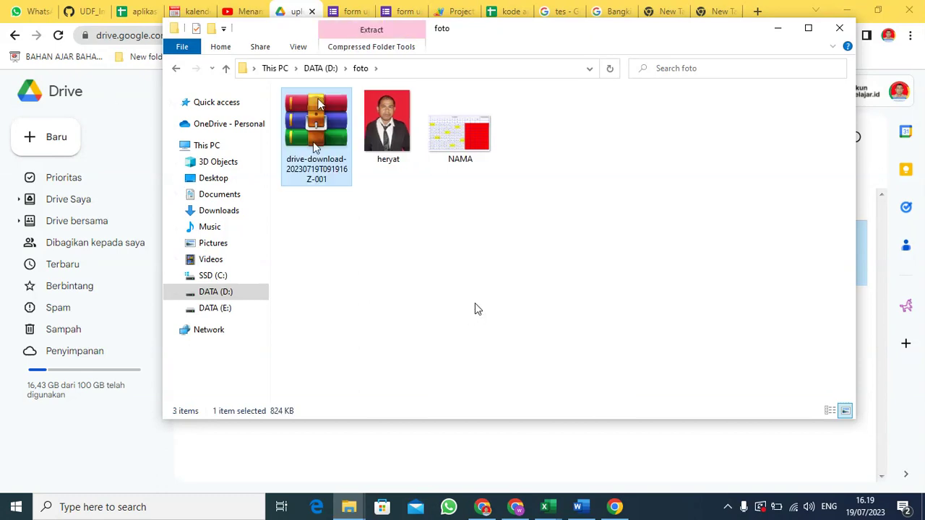
Extract the zip in place and refresh D:\foto to show the Nama1 and Nama2 images
right_click(313, 141)
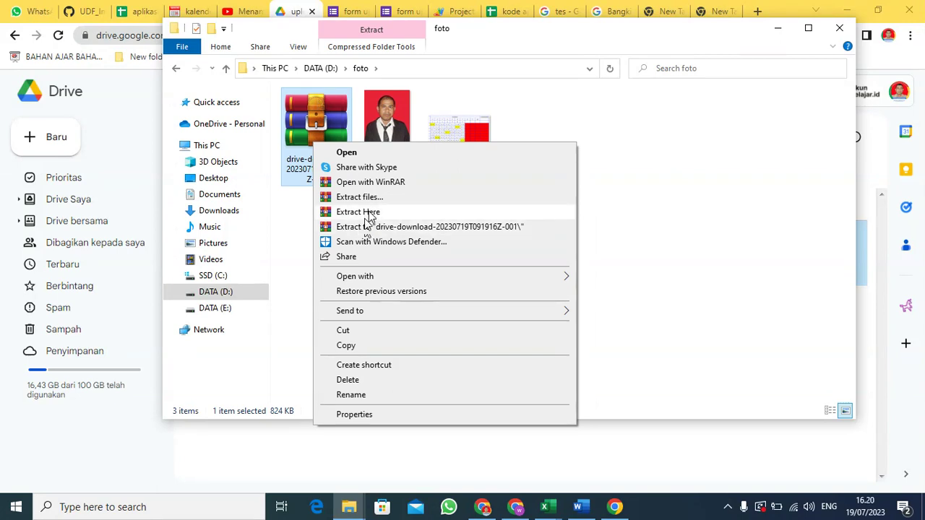
click(370, 213)
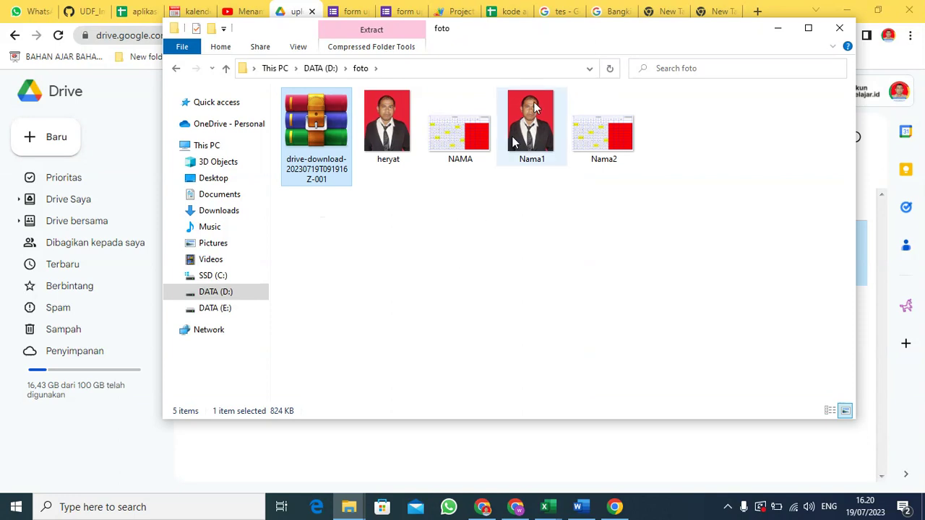
click(540, 282)
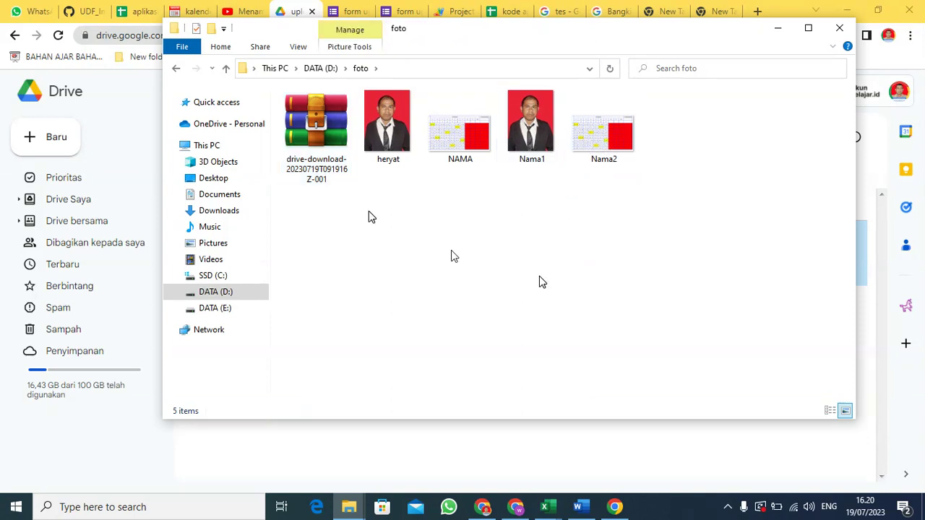
click(178, 69)
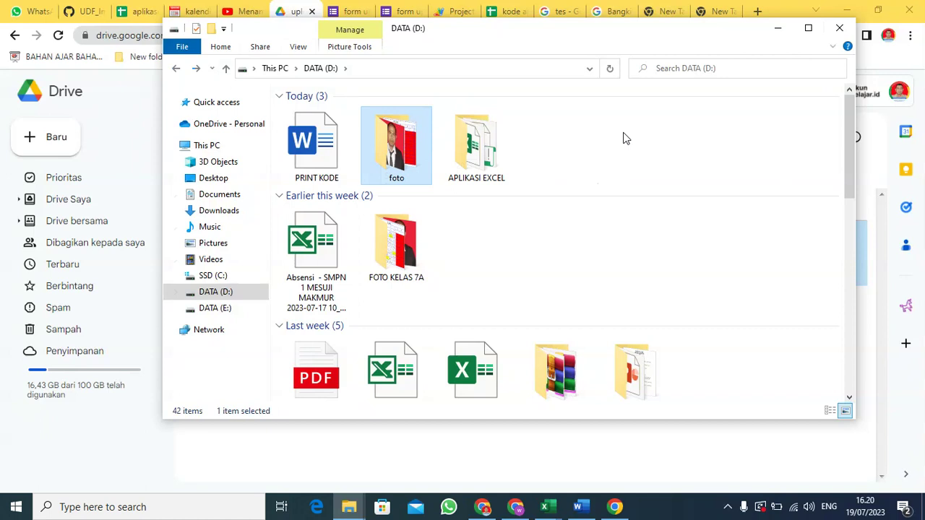
double_click(395, 153)
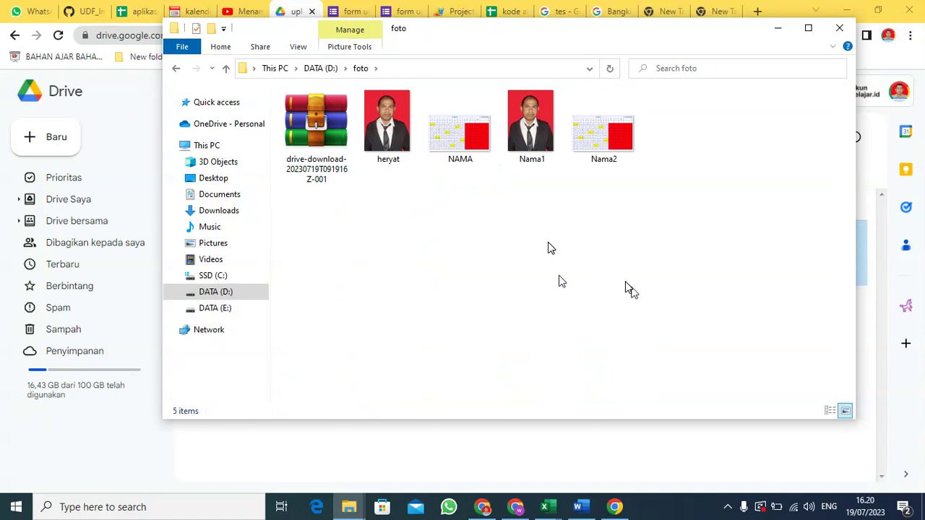
Bring the photo macro workbook forward in Excel and select cell B3 under NAMA
click(548, 510)
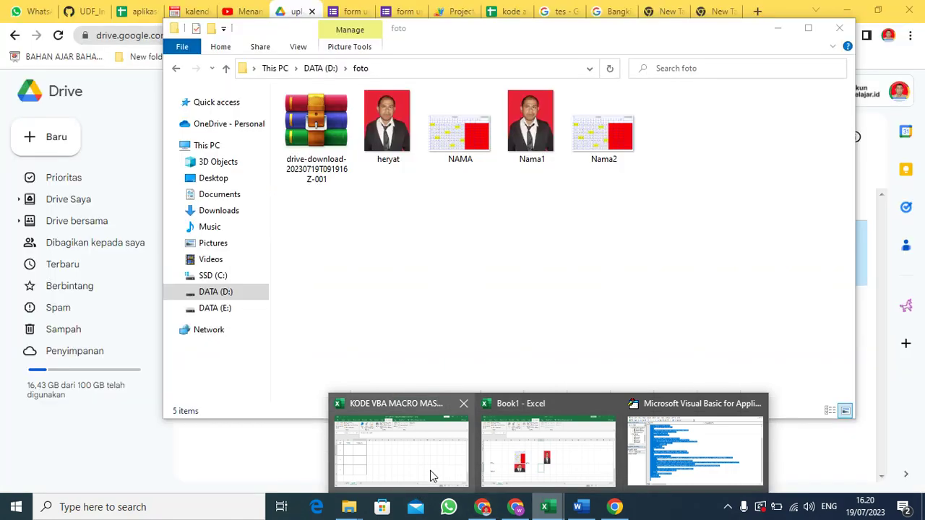
click(431, 475)
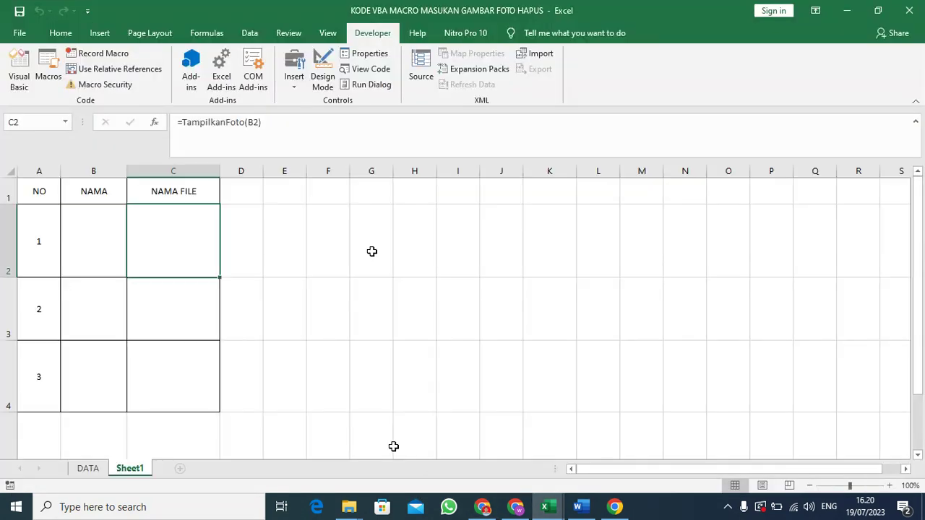
click(95, 312)
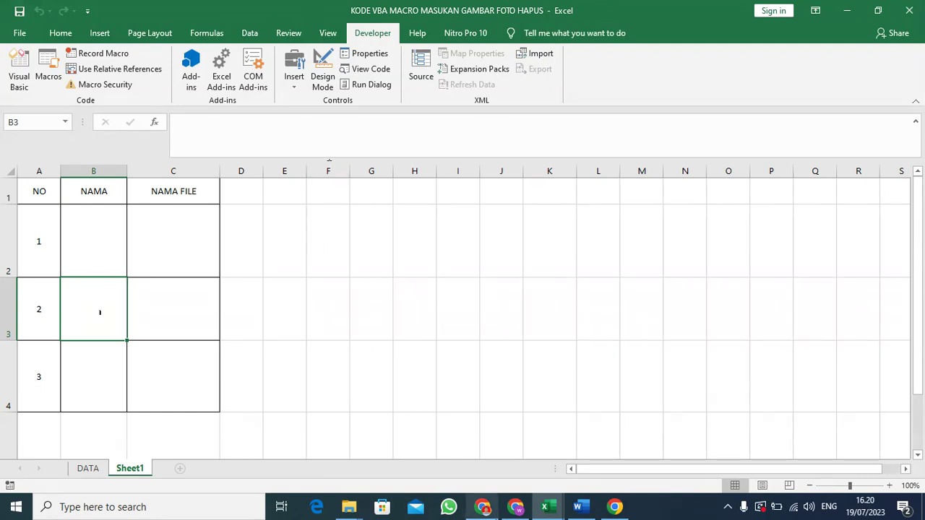
Copy Nama1 and Nama2 from the responses sheet, then return to the KODE VBA workbook
click(484, 509)
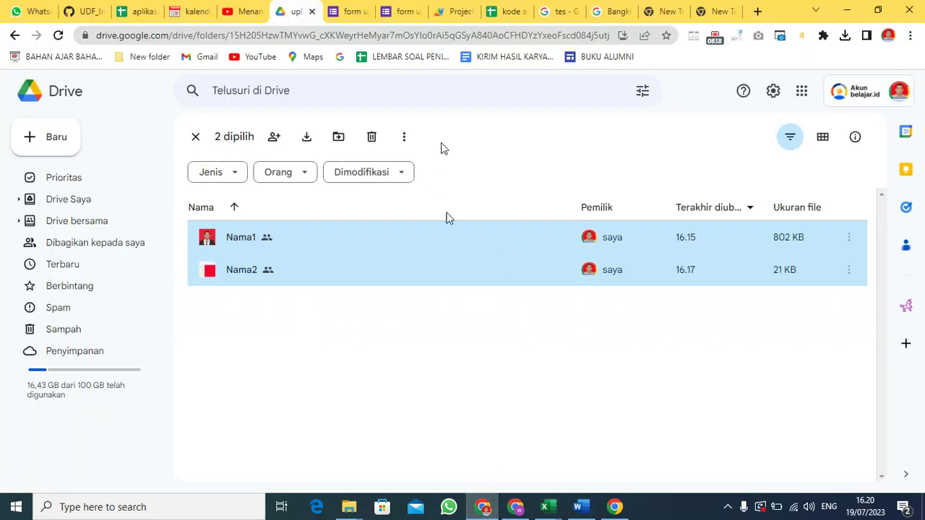
click(510, 15)
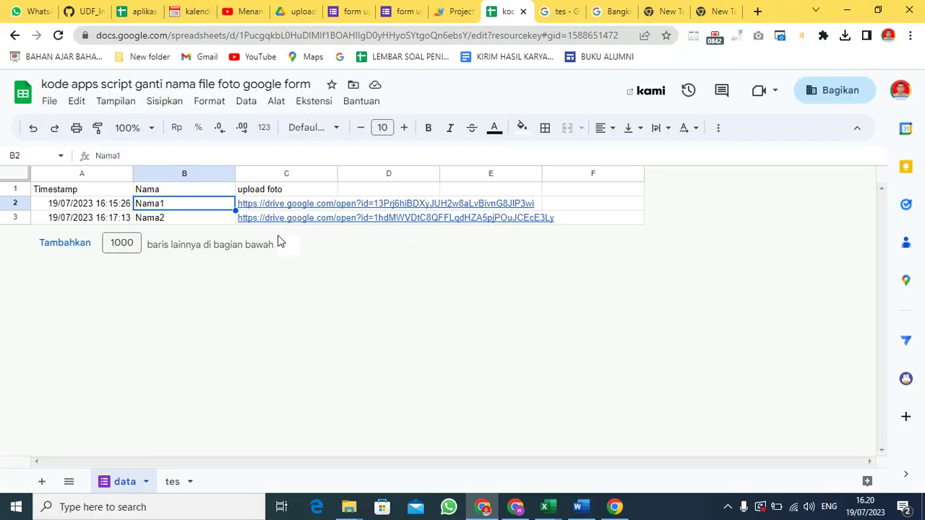
shift+click(170, 221)
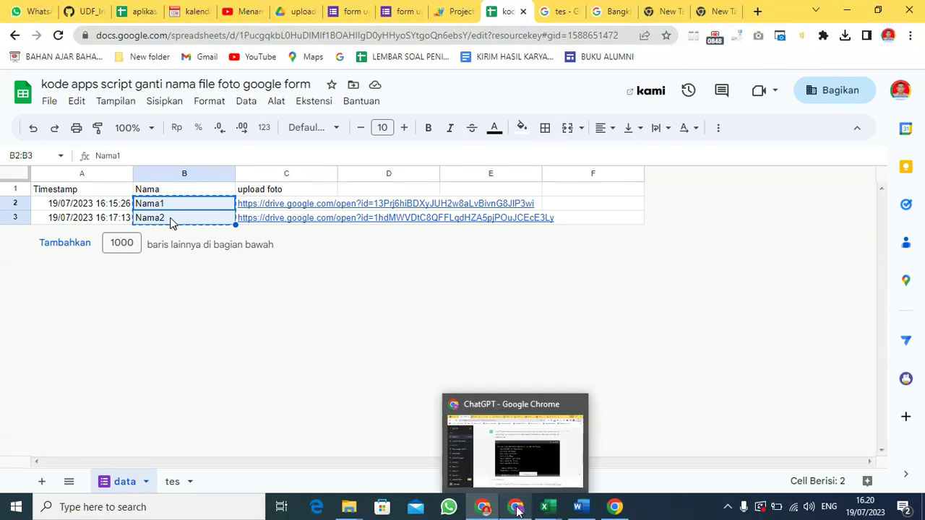
mouse_move(547, 507)
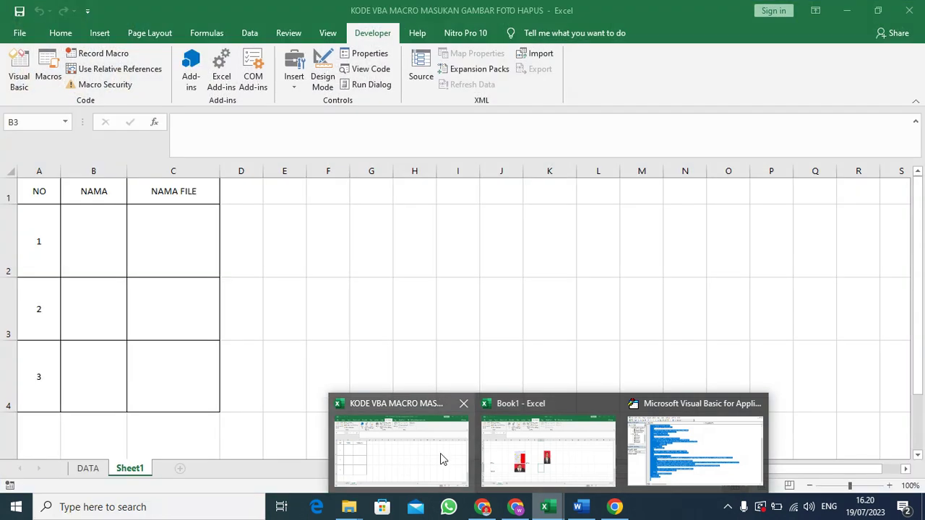
click(441, 453)
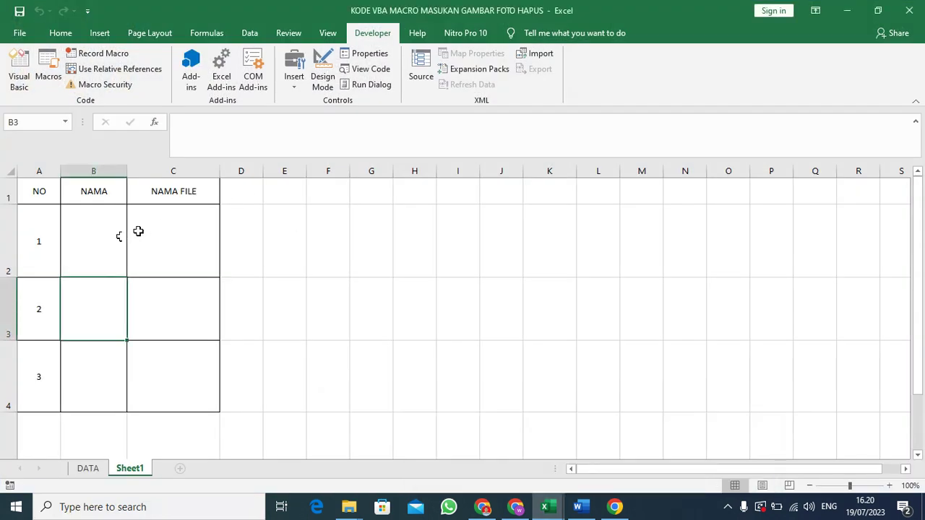
Paste Nama1 and Nama2 into B2:B3 as Unicode Text using Paste Special
click(114, 239)
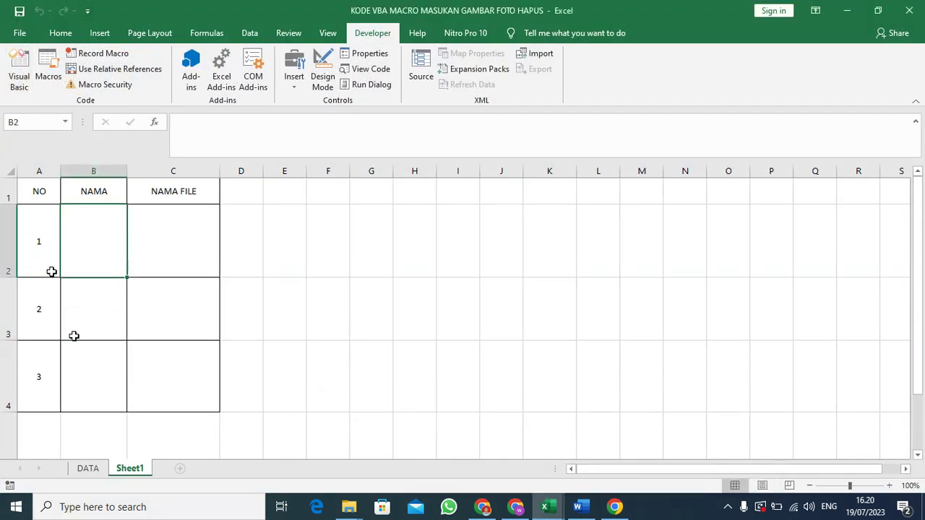
drag(95, 319, 93, 314)
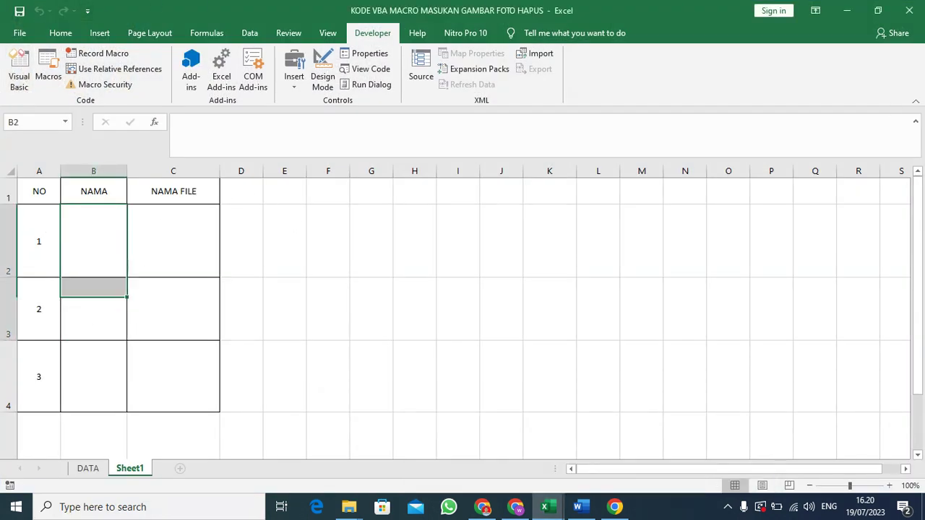
click(61, 32)
click(20, 90)
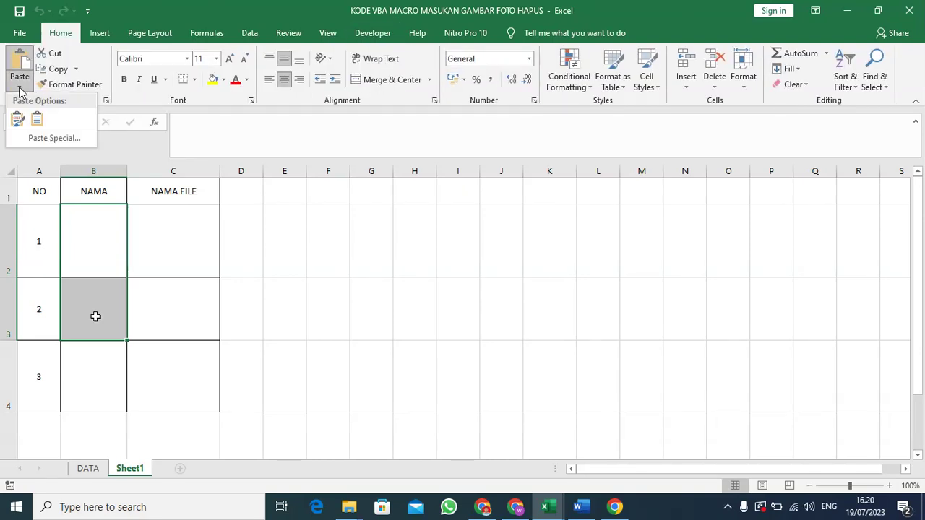
click(41, 140)
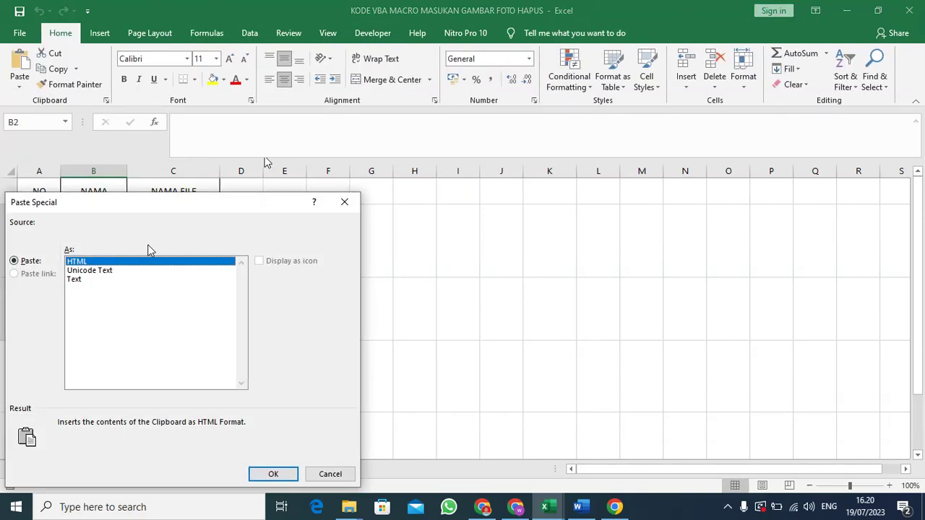
click(106, 270)
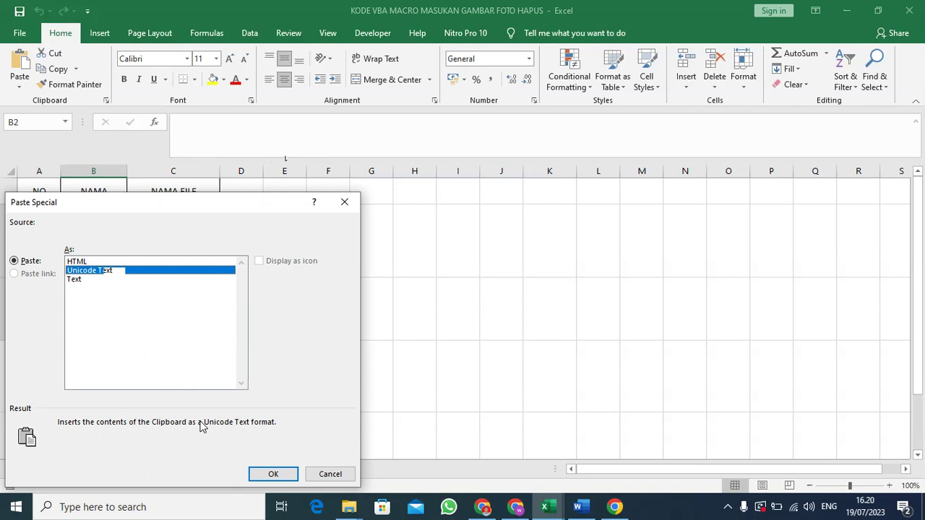
click(272, 475)
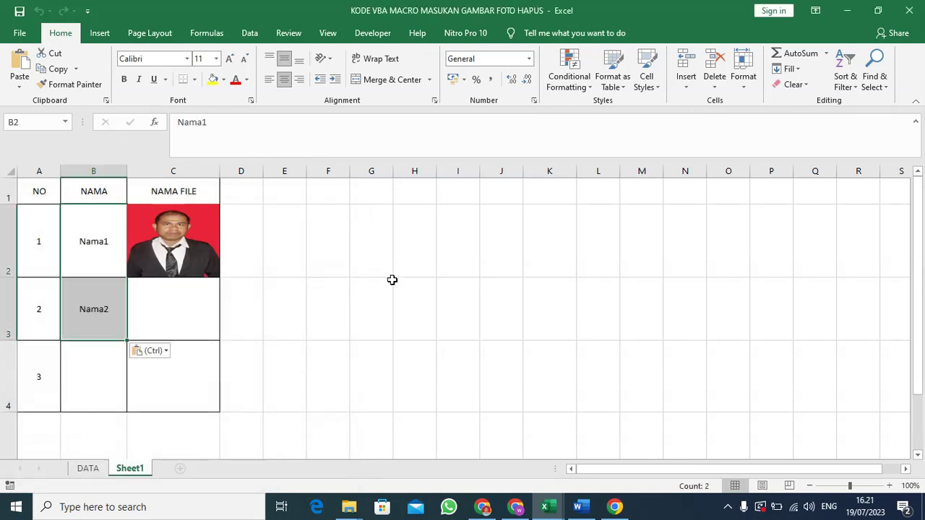
click(99, 239)
Clear C2 of its TampilkanFoto formula, the photo and the leftover empty frame
key(Right)
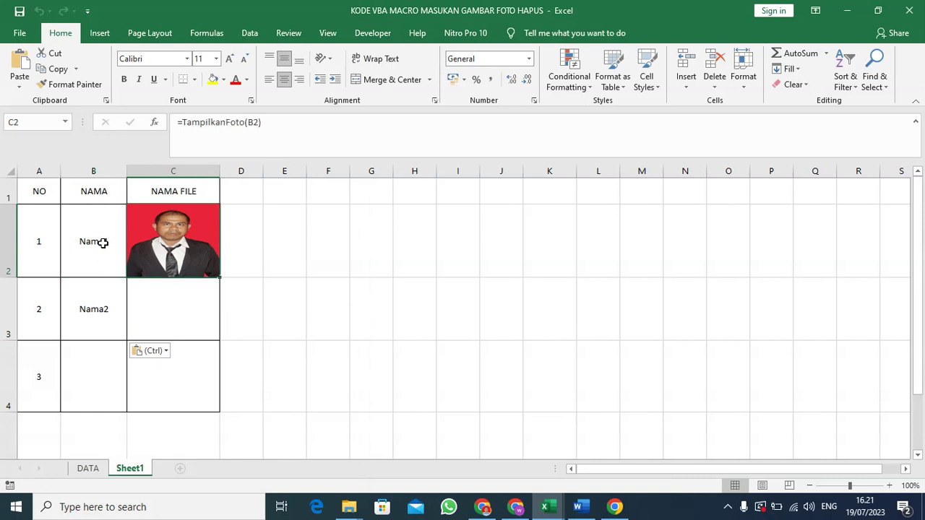
key(Delete)
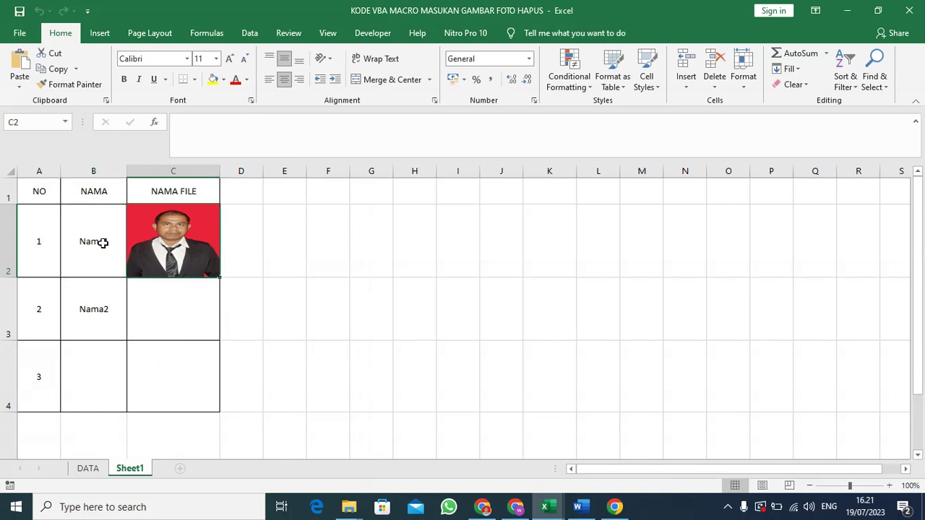
click(116, 240)
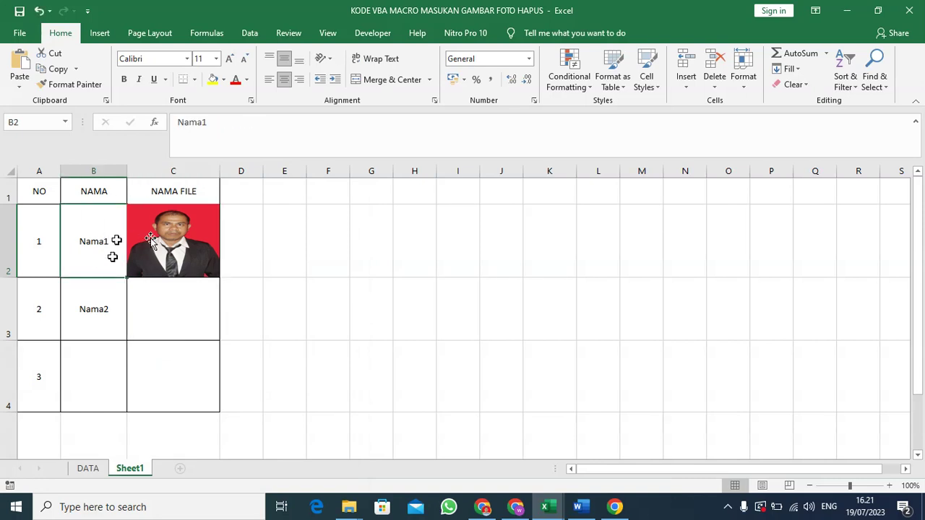
key(Right)
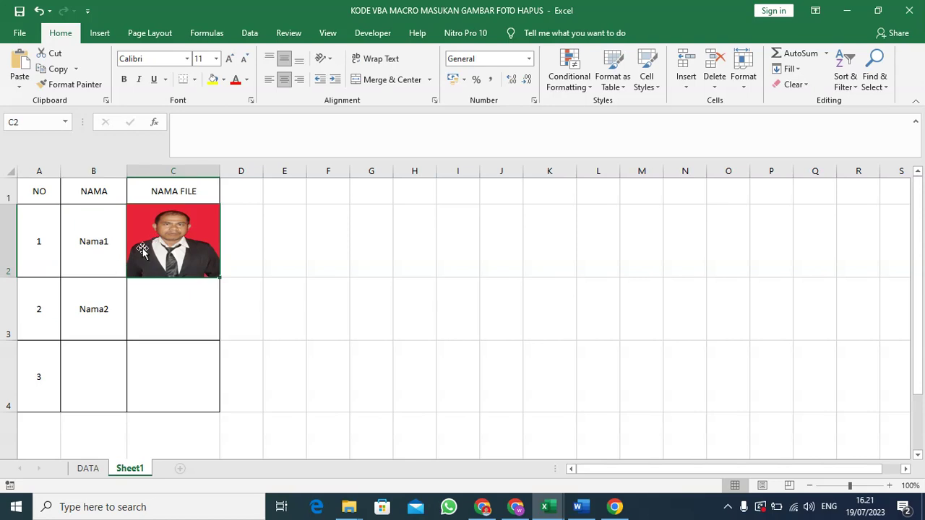
click(159, 245)
key(Delete)
click(177, 312)
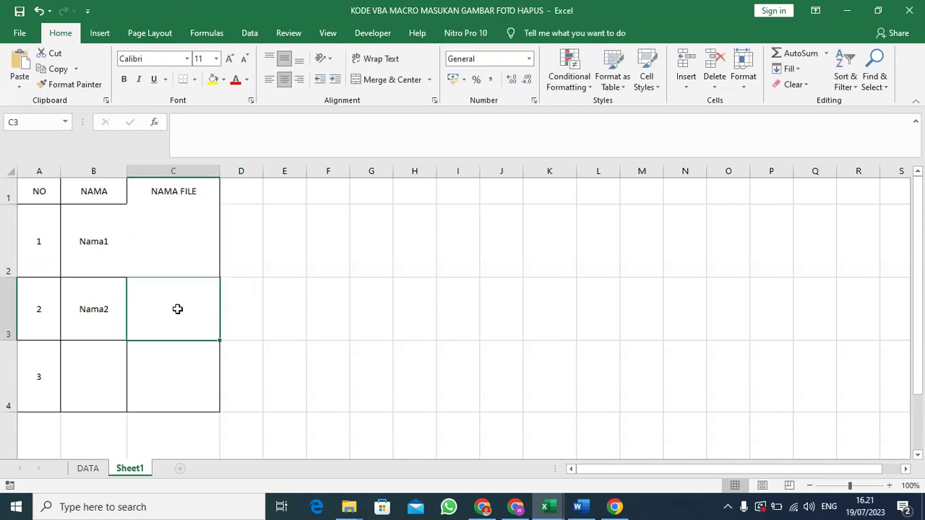
click(164, 244)
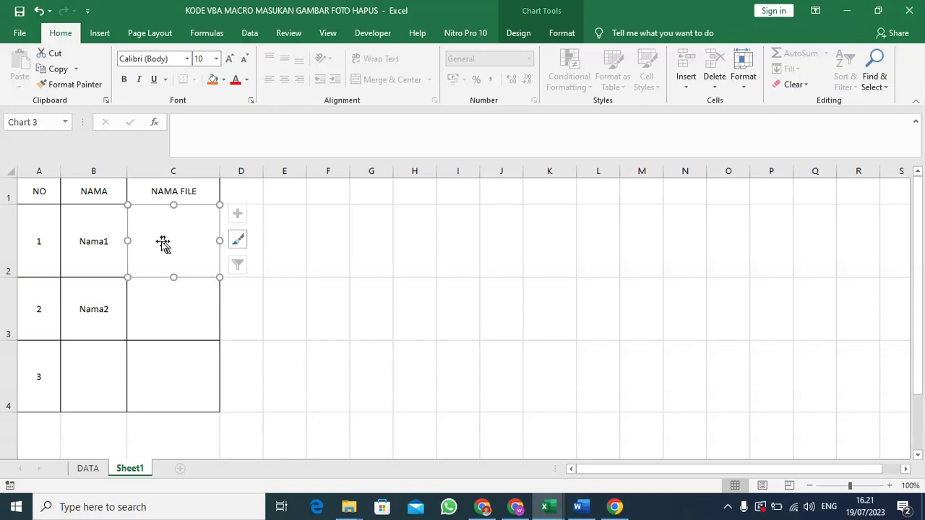
key(Delete)
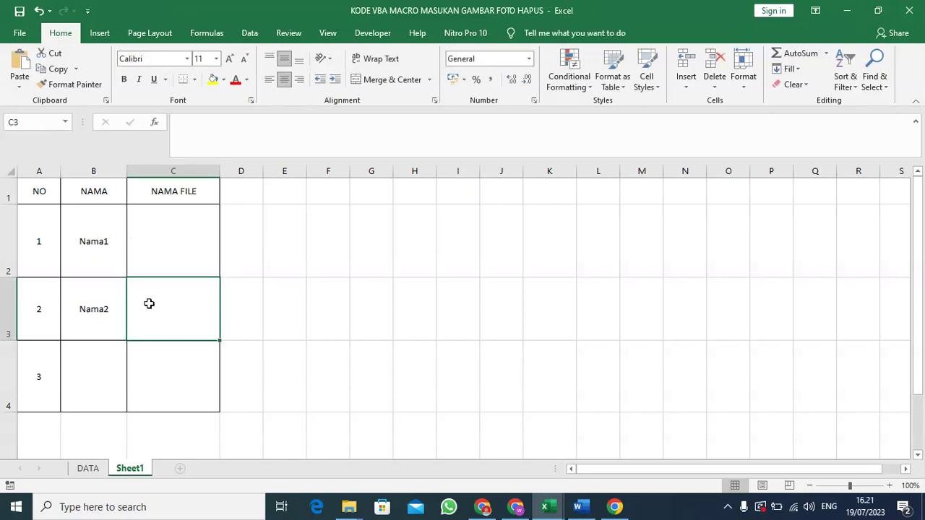
click(104, 262)
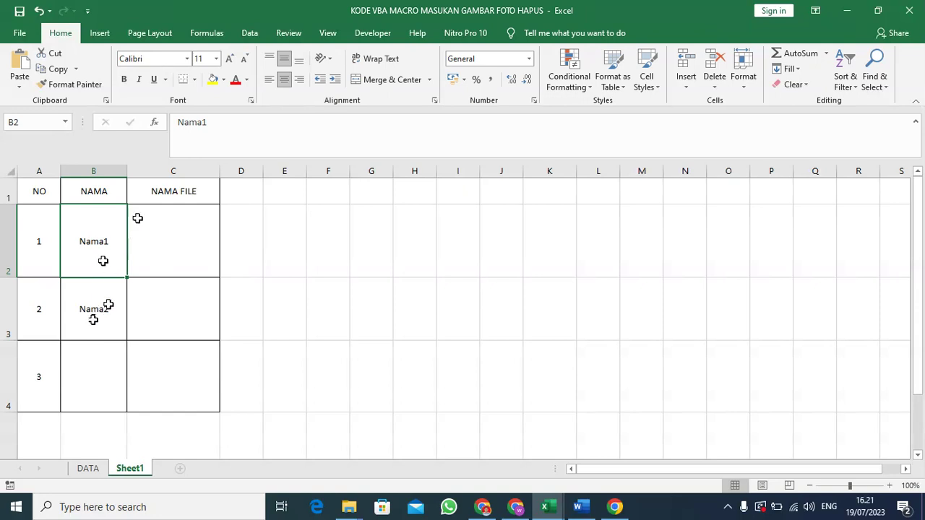
click(159, 244)
click(322, 234)
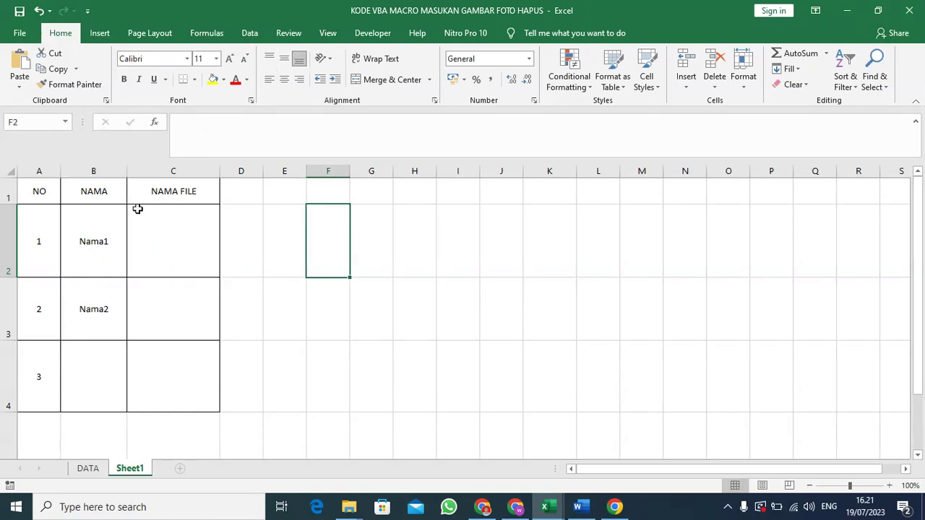
click(159, 243)
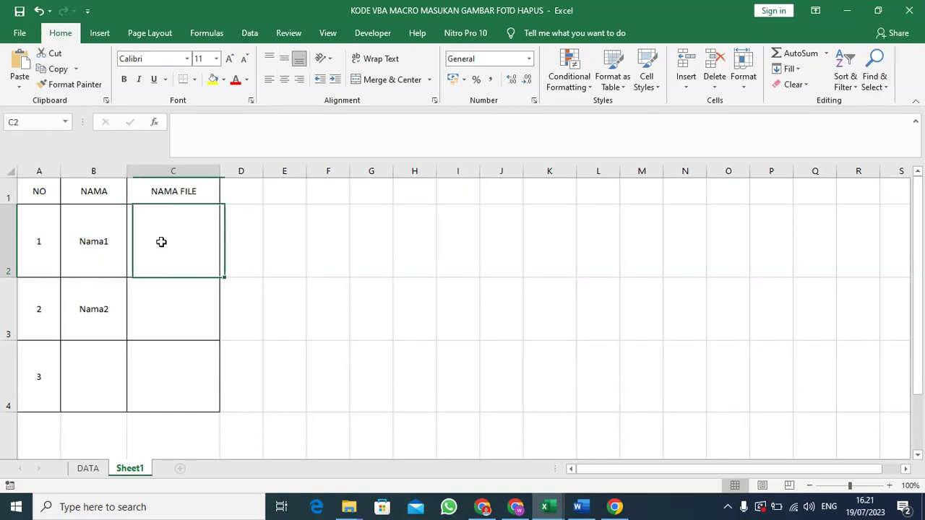
Change the C1 header text from NAMA FILE to FOTO
click(188, 189)
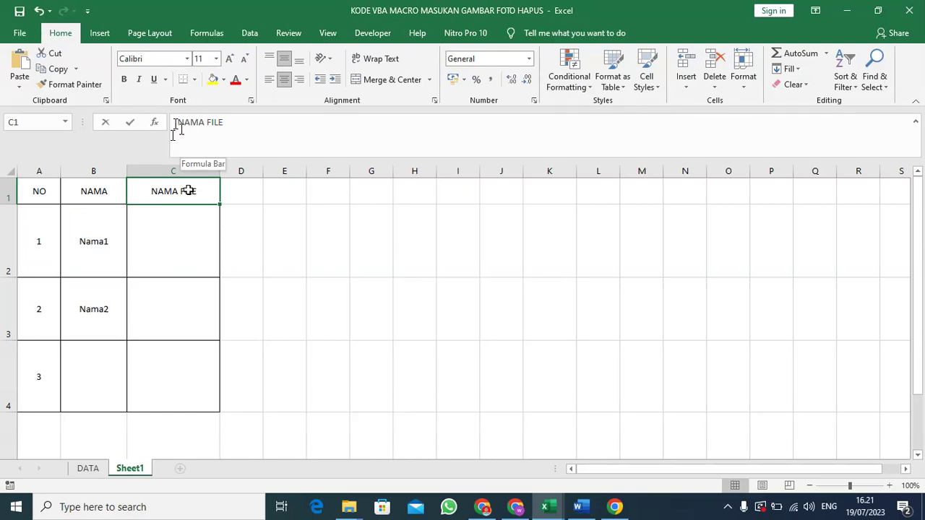
click(178, 123)
drag(233, 124, 177, 123)
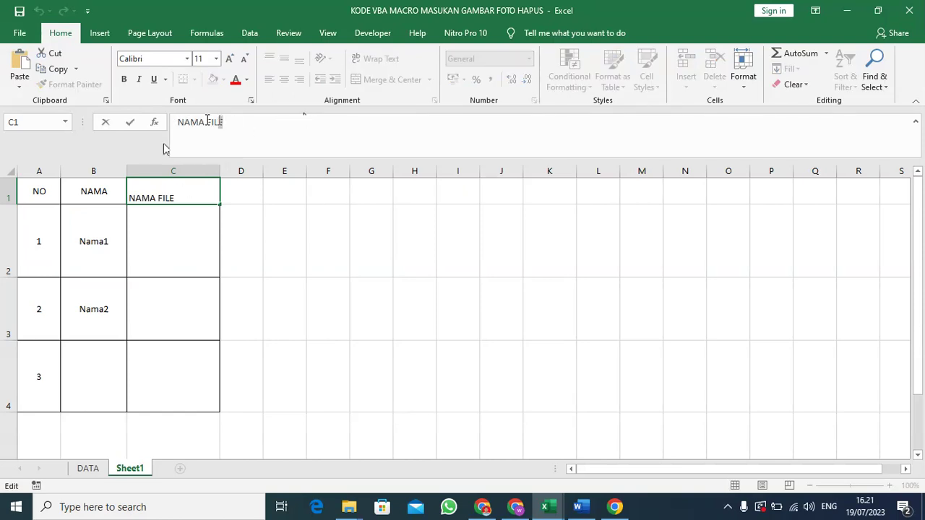
text(FOTO)
key(Return)
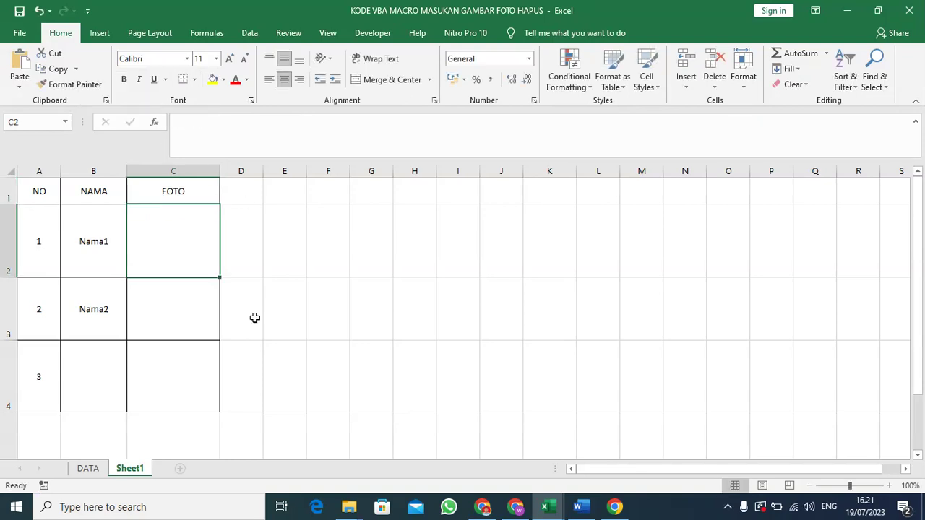
click(91, 220)
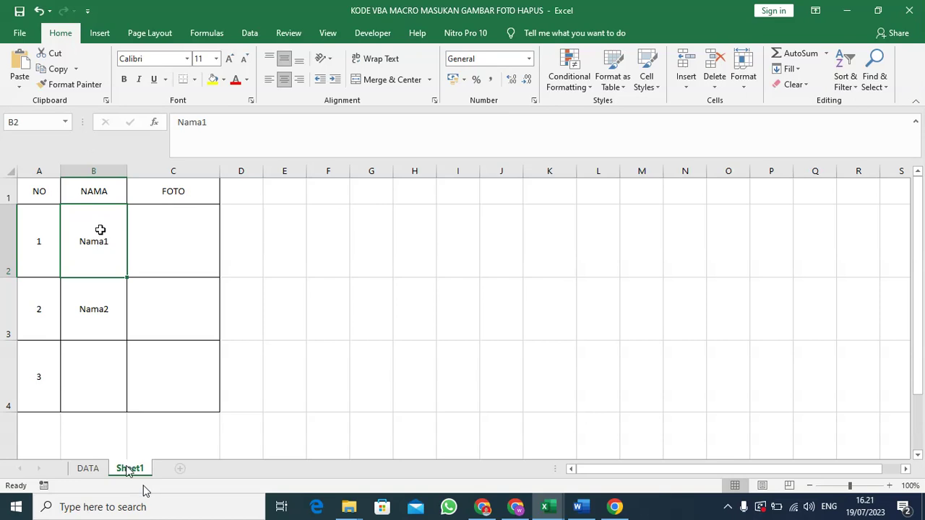
Open the Visual Basic editor from the Developer tab to show the TampilkanFoto code
click(164, 232)
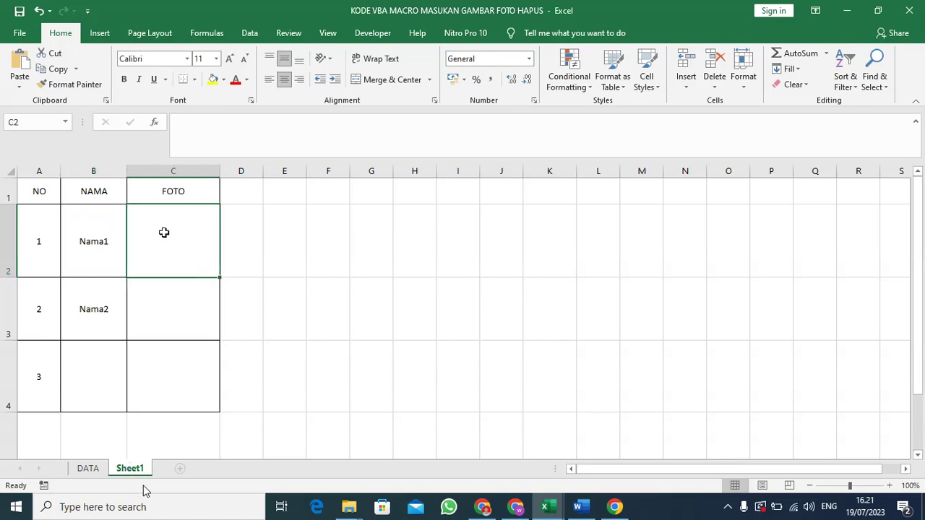
click(376, 37)
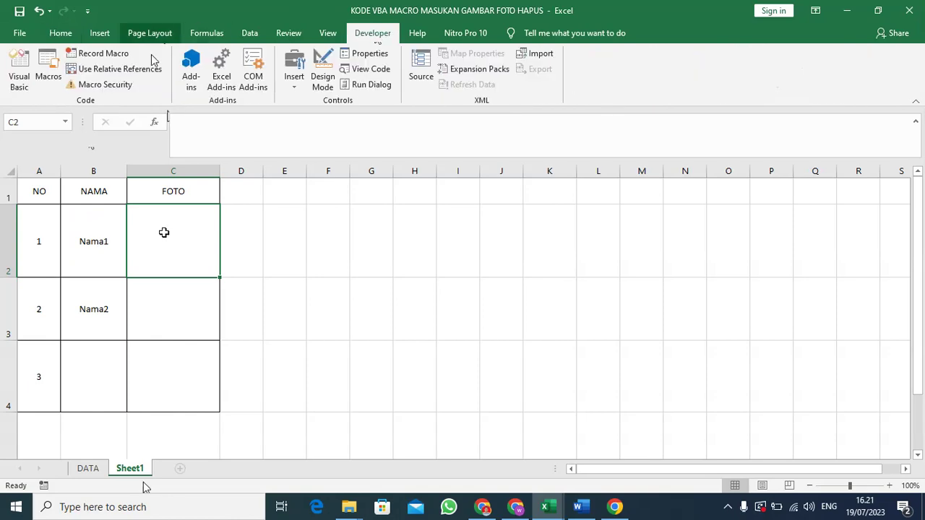
click(25, 65)
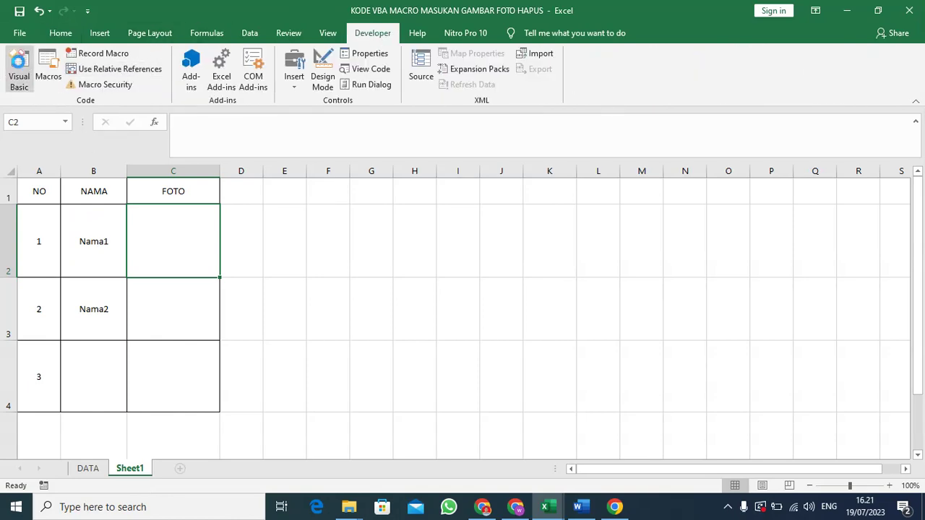
scroll(312, 194, up, 3)
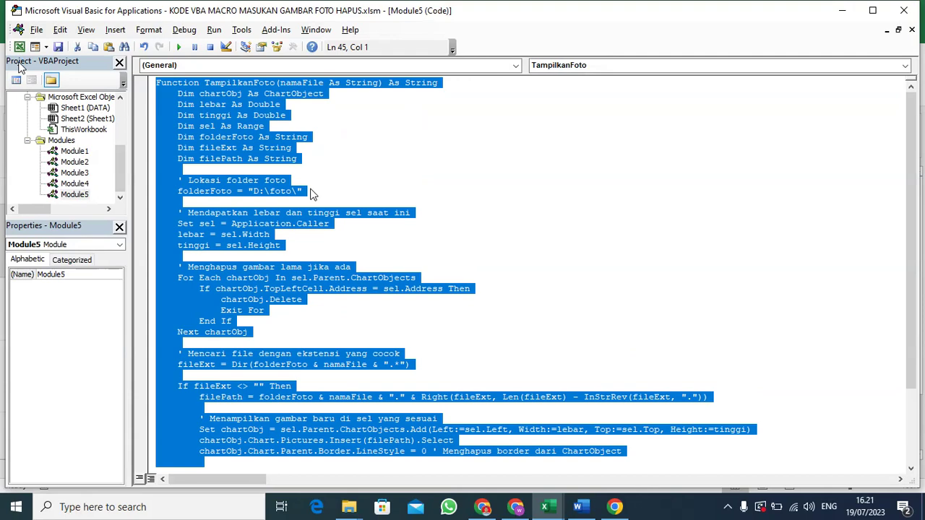
click(363, 204)
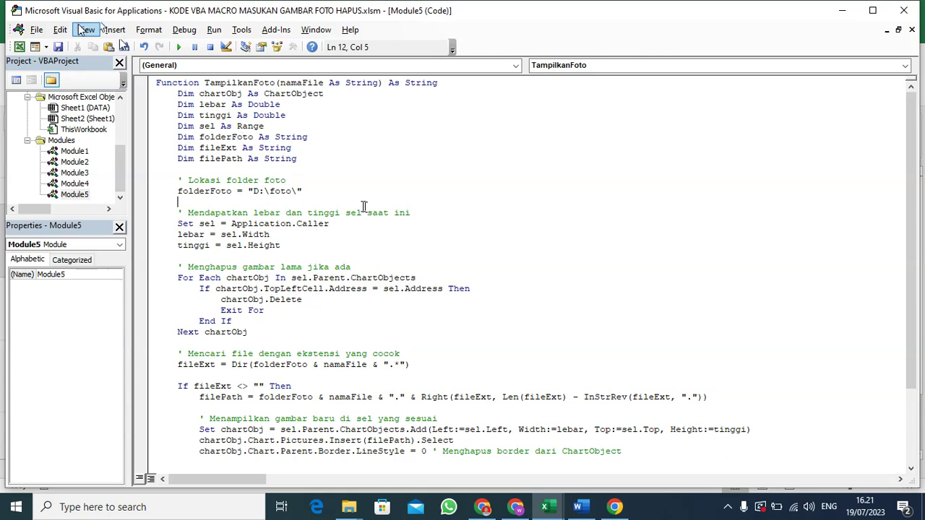
click(115, 30)
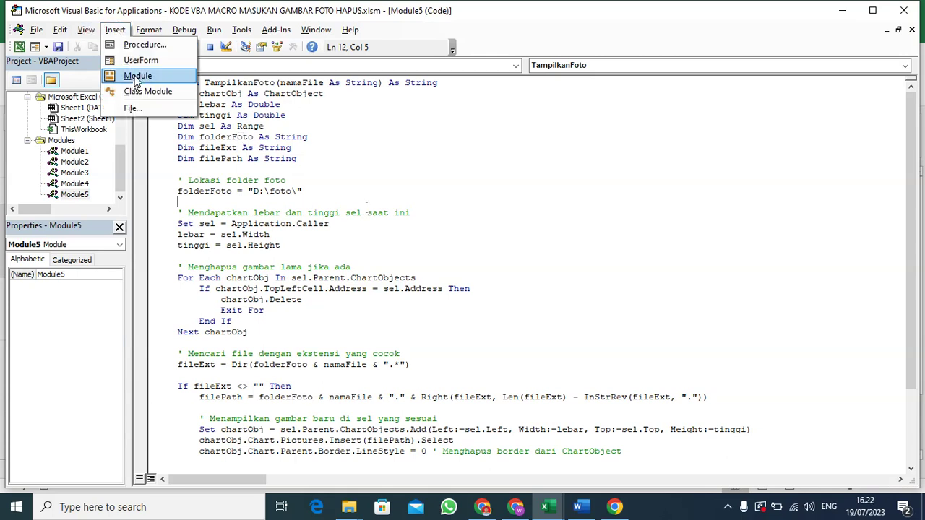
click(326, 169)
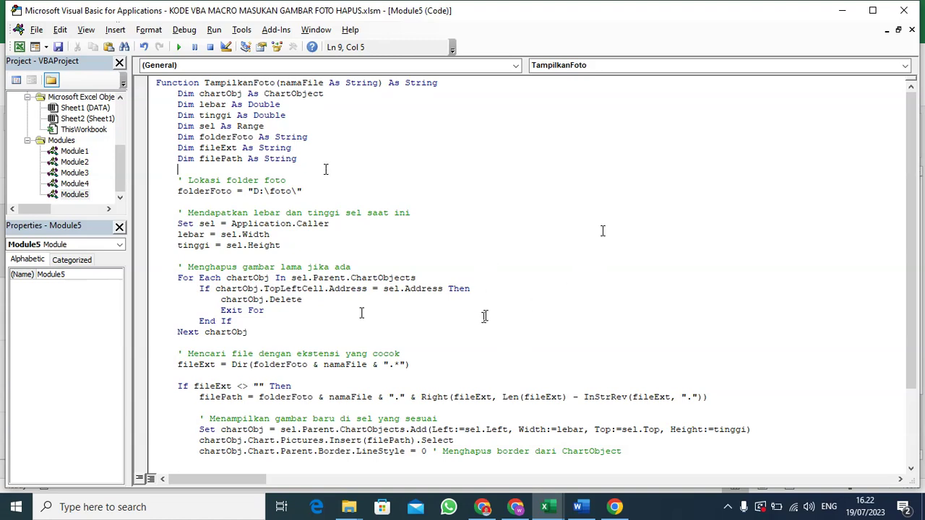
Review the TampilkanFoto function, checking its D:\foto\ folder path
scroll(484, 315, down, 2)
scroll(484, 316, up, 2)
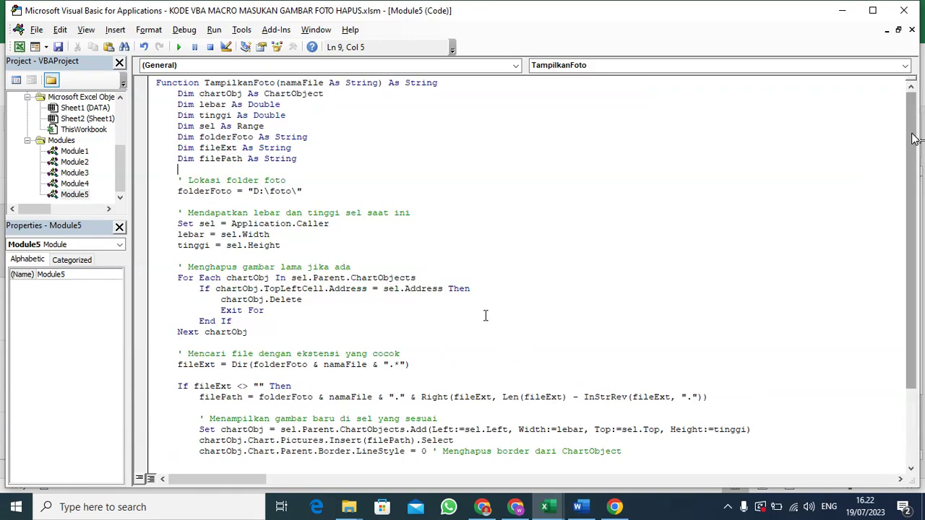
scroll(914, 139, down, 3)
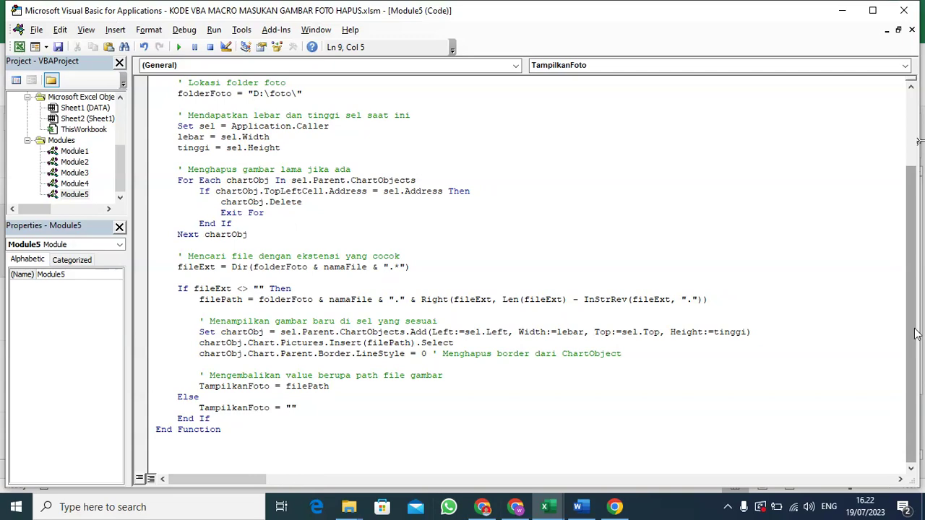
drag(916, 333, 915, 238)
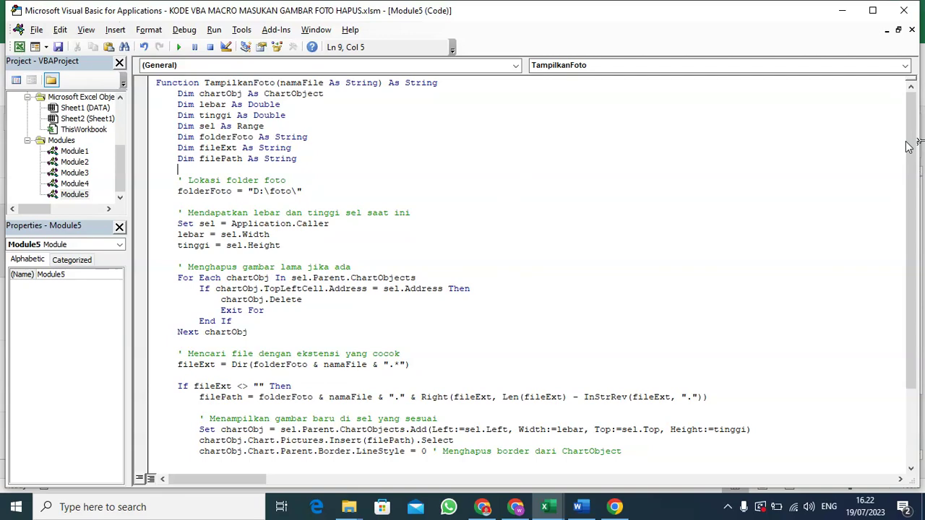
scroll(913, 116, down, 3)
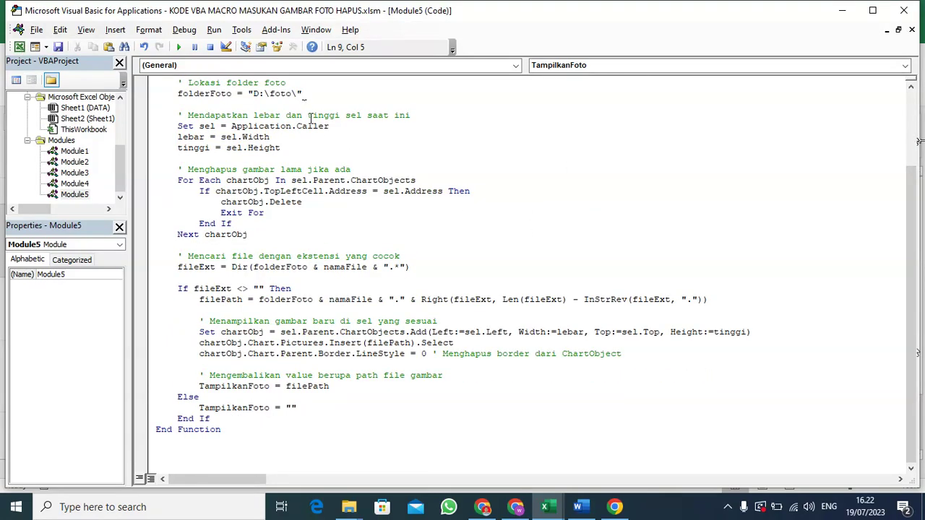
scroll(305, 100, up, 3)
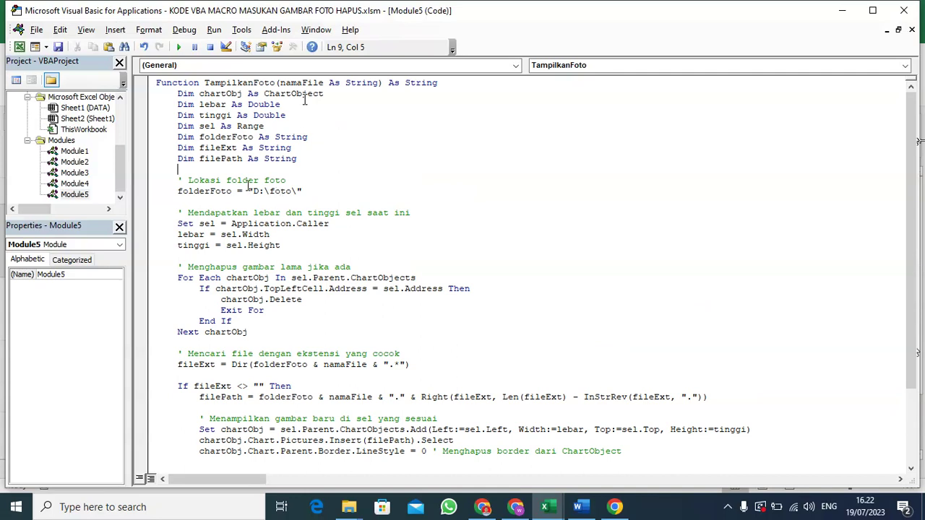
click(292, 191)
click(253, 191)
click(288, 191)
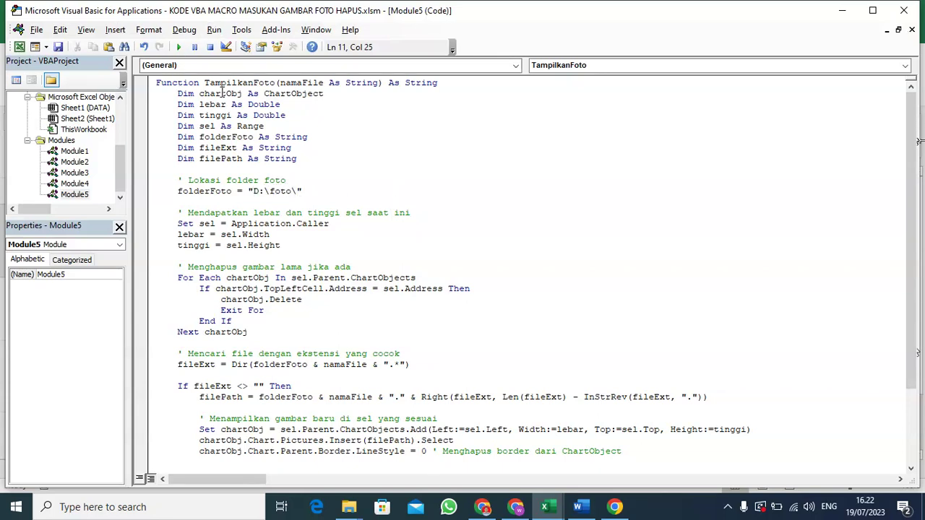
Select the TampilkanFoto name in the Else branch, then go back to the Excel workbook
scroll(391, 204, down, 3)
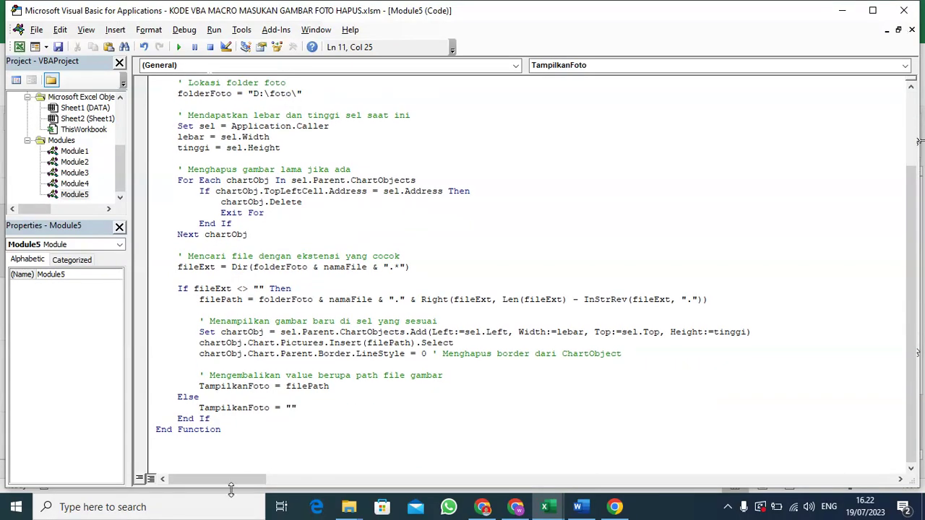
click(200, 408)
drag(200, 408, 275, 411)
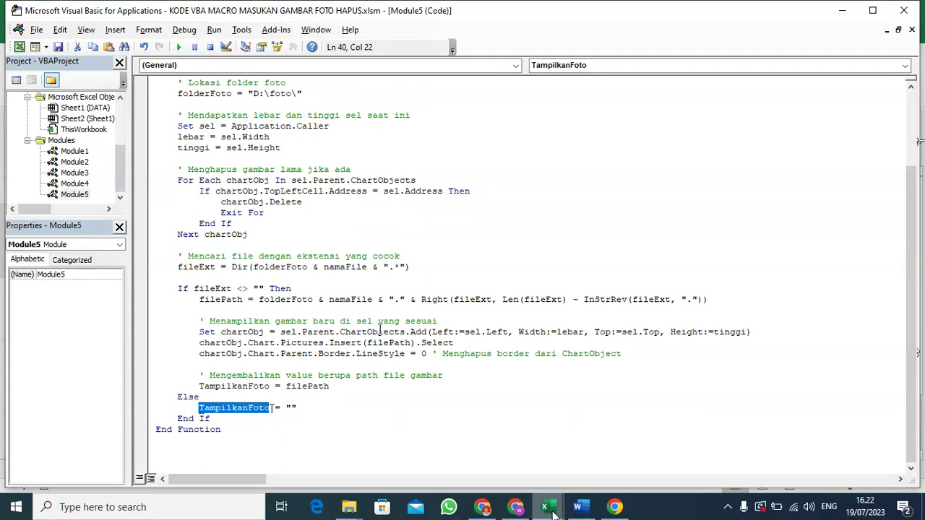
mouse_move(544, 506)
click(420, 455)
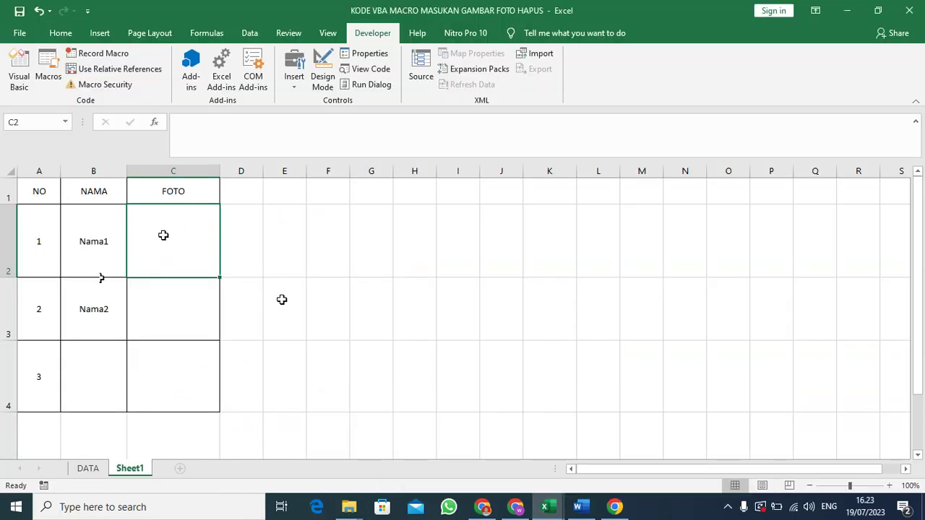
Enter =TampilkanFoto(B2) in C2 so Nama1's photo appears
click(98, 236)
click(171, 246)
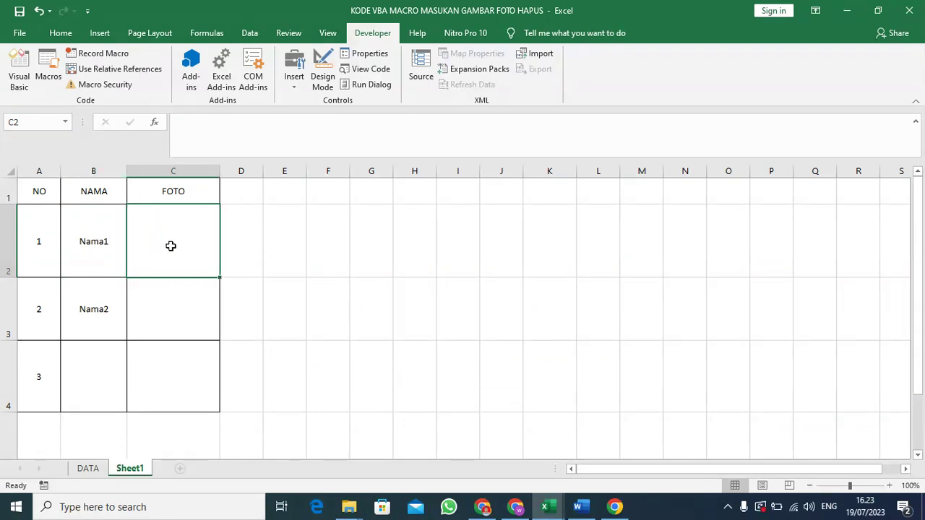
click(91, 225)
click(99, 313)
click(178, 239)
text(=)
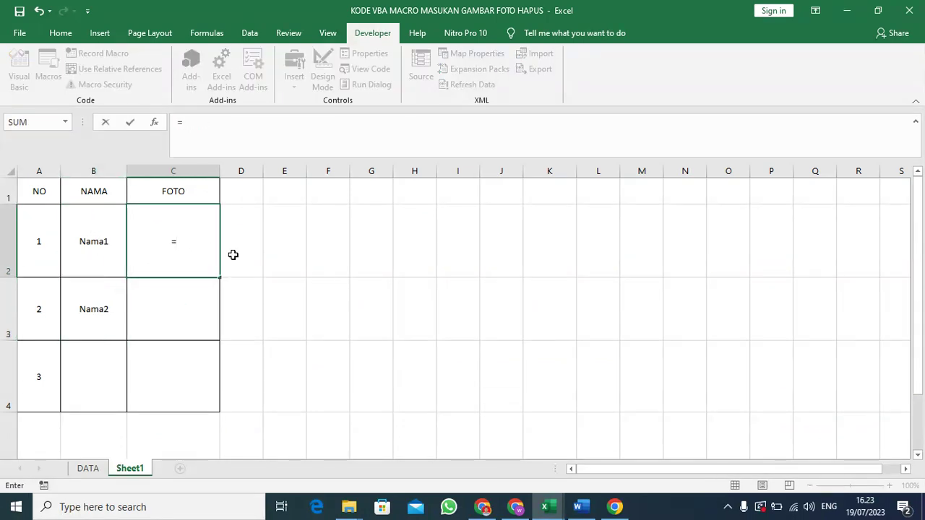
text(t)
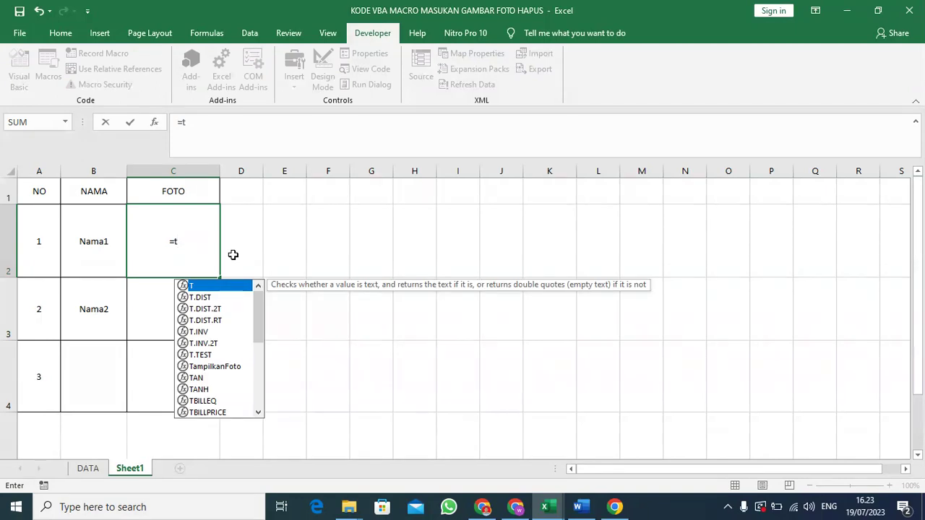
text(a)
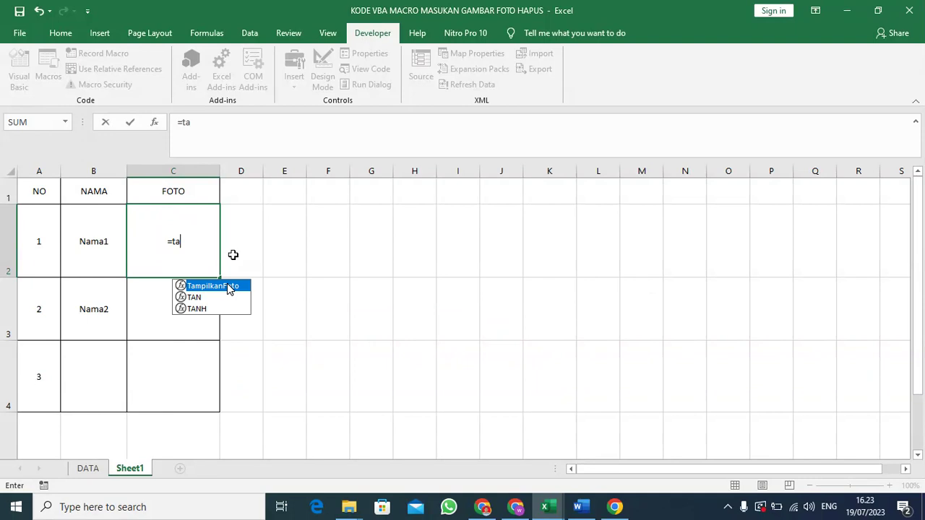
key(BackSpace)
key(BackSpace)
text(T)
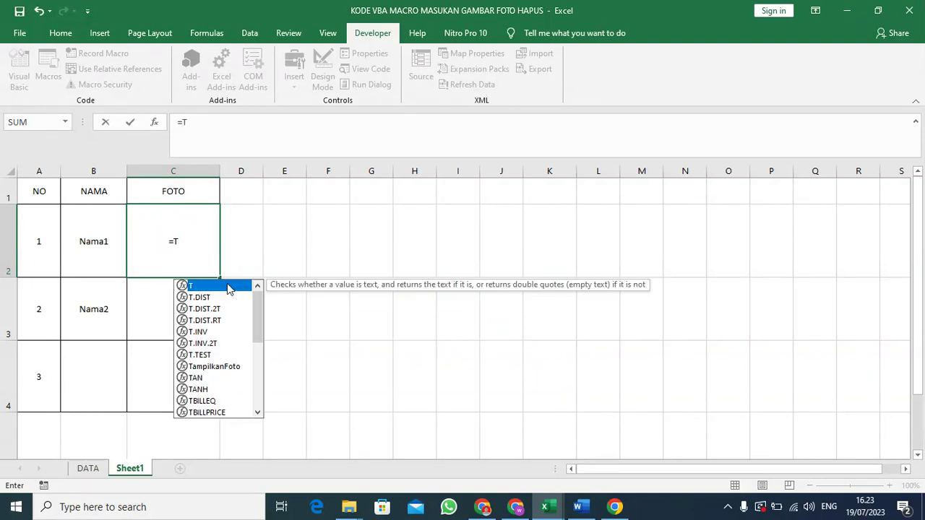
text(amp)
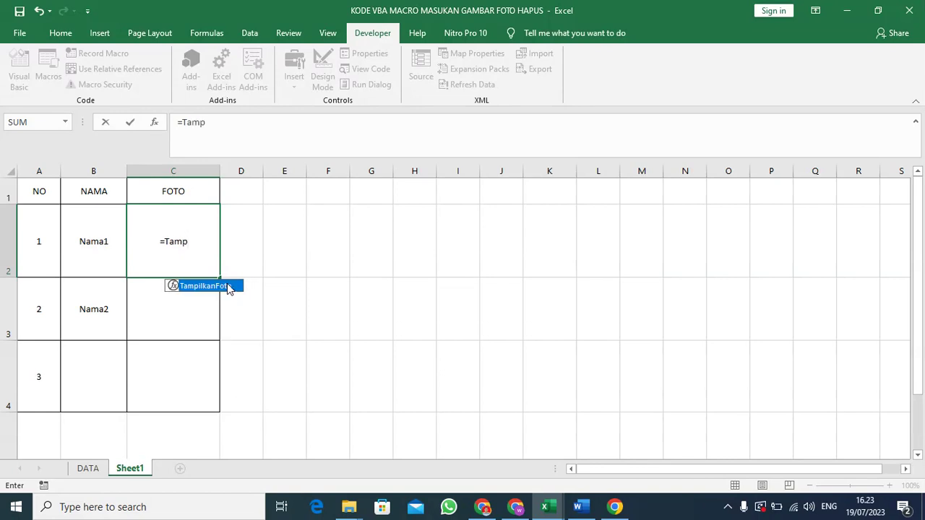
text(ilkan)
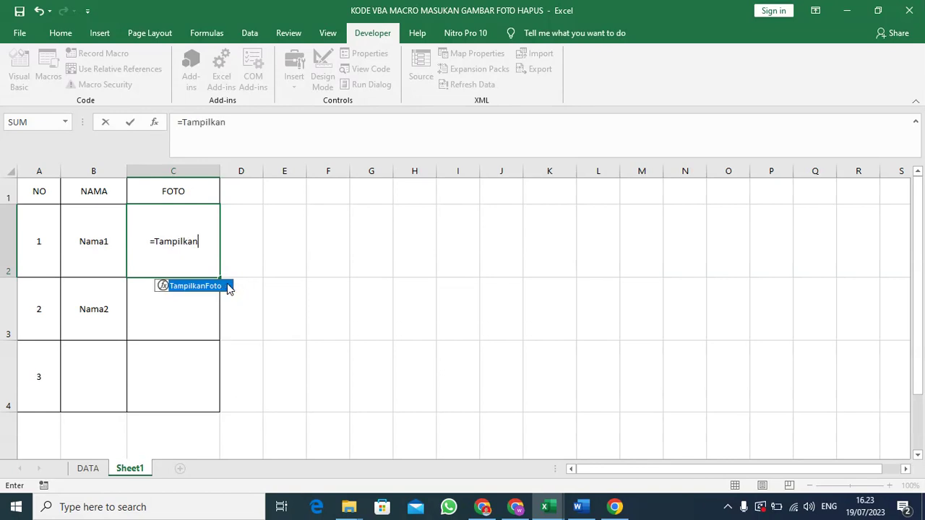
text(Foto()
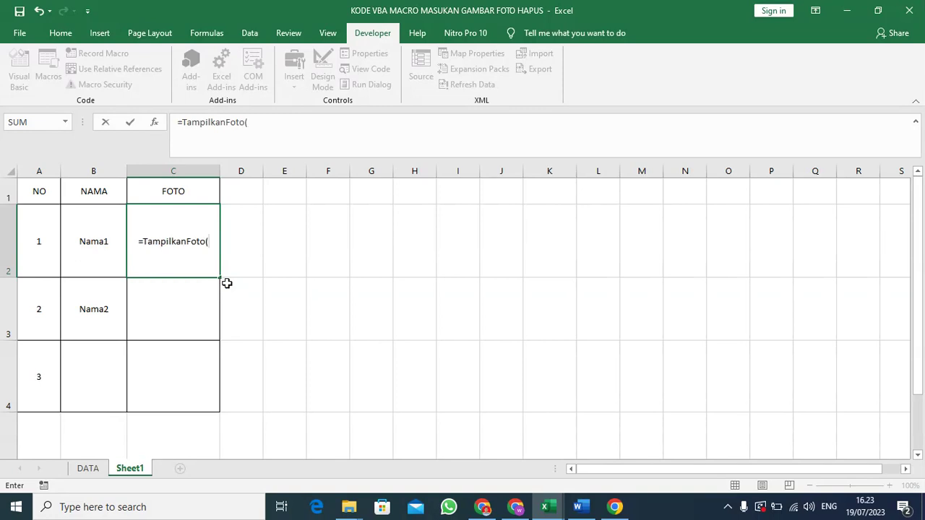
click(93, 244)
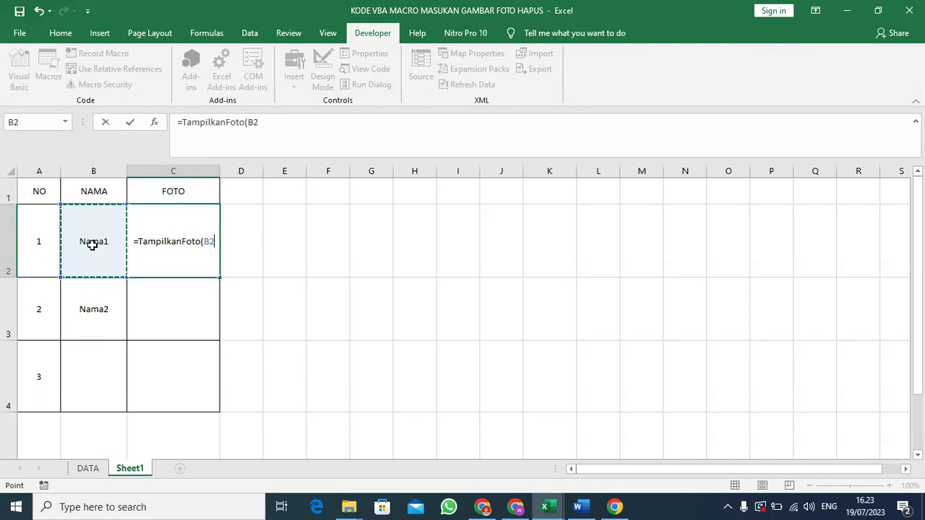
key(Return)
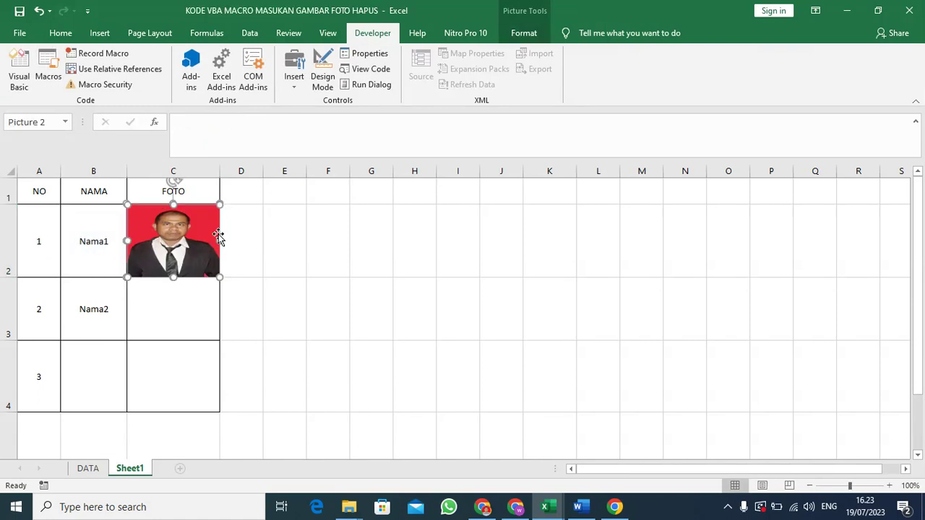
click(185, 318)
click(97, 237)
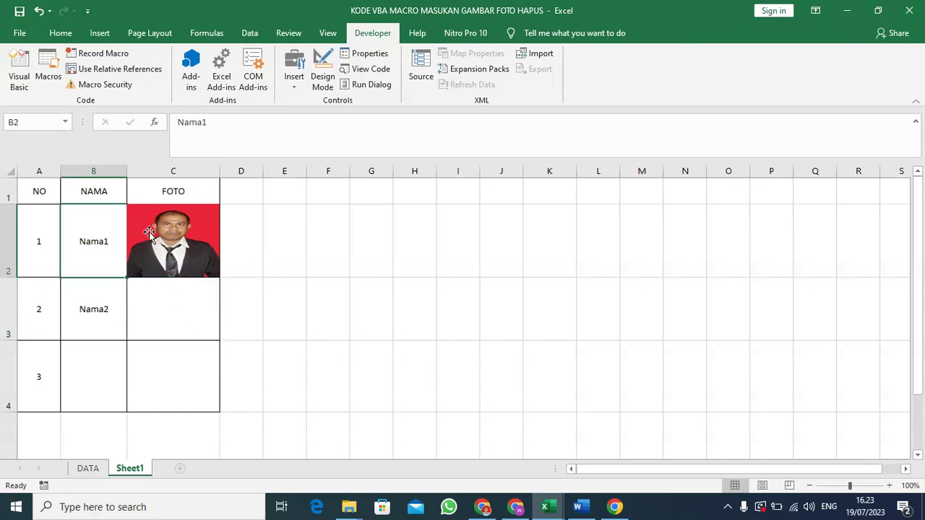
click(192, 228)
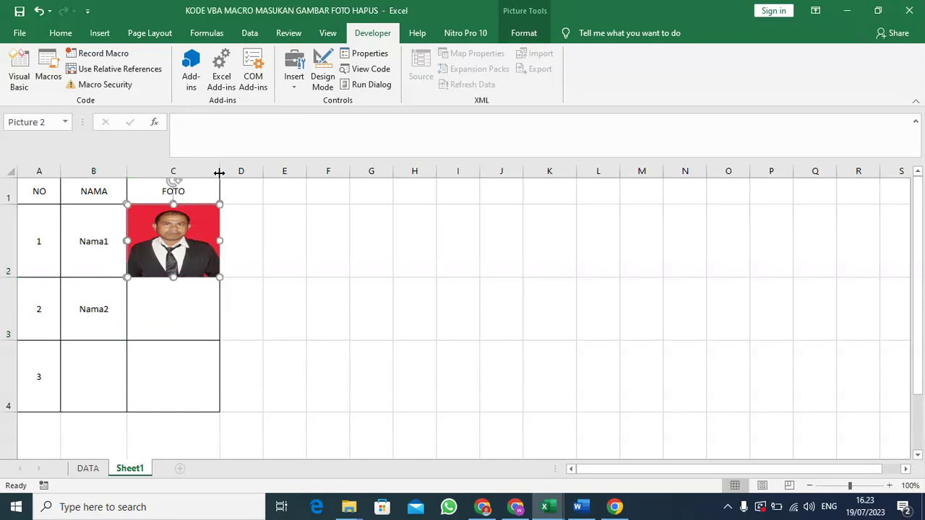
drag(219, 173, 191, 173)
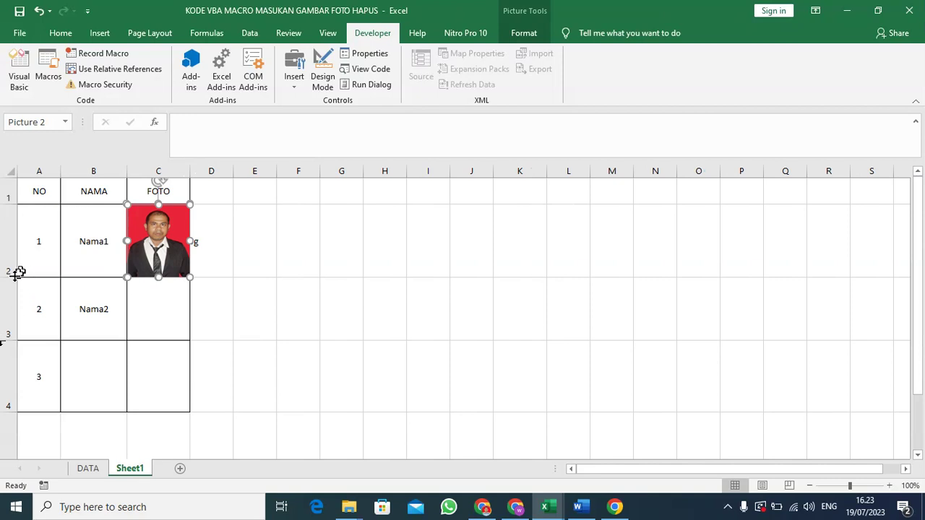
drag(10, 276, 11, 248)
click(161, 275)
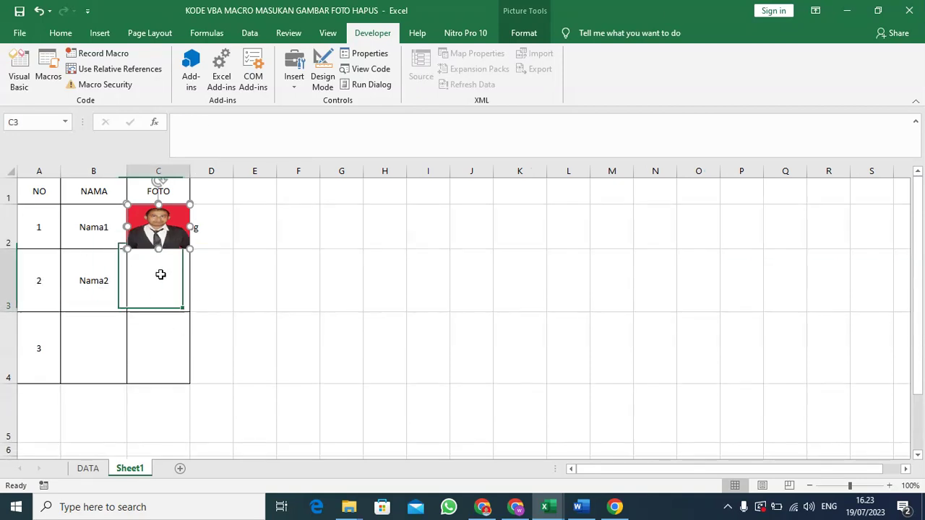
click(39, 11)
click(39, 12)
click(94, 240)
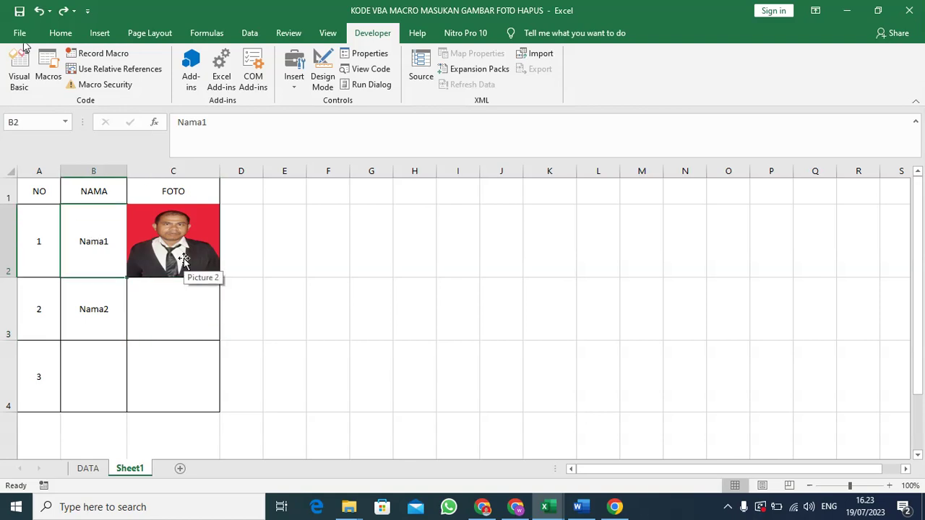
Copy the photo formula from C2 into C3:C4
key(Right)
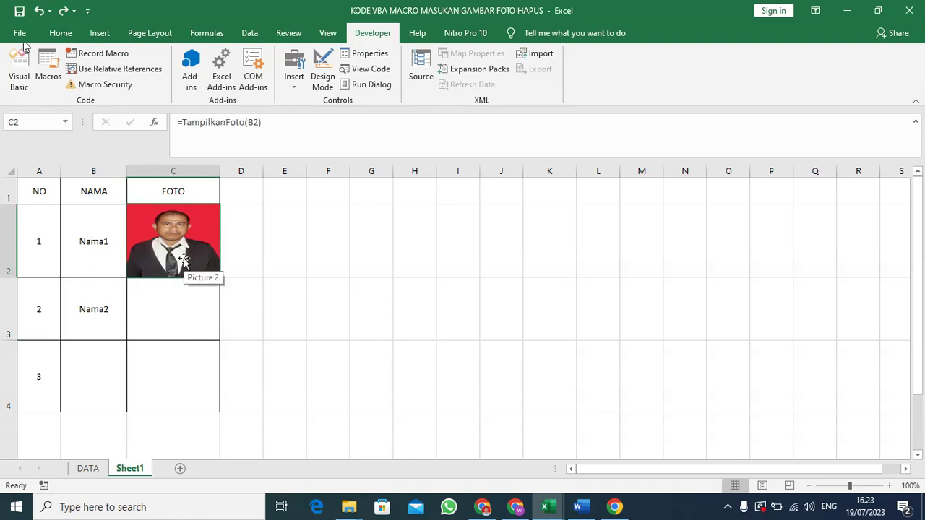
key(ctrl+c)
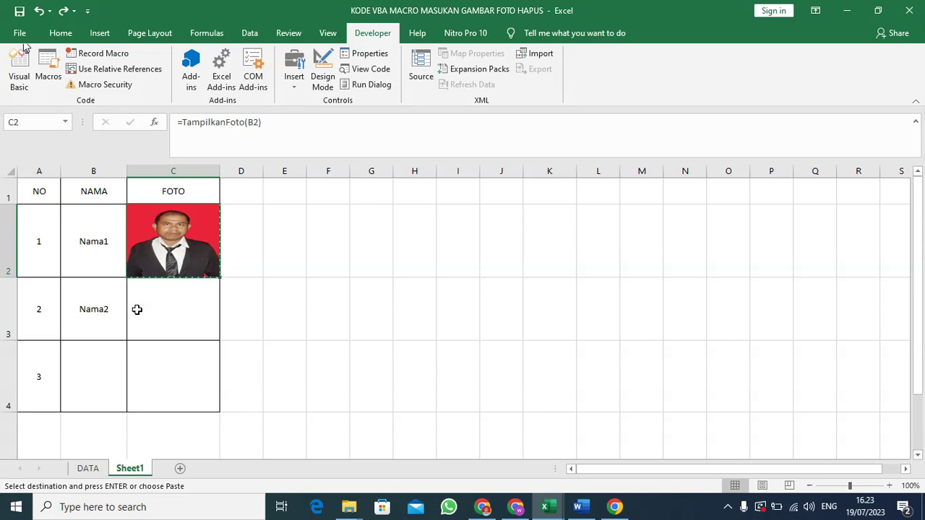
drag(137, 309, 157, 364)
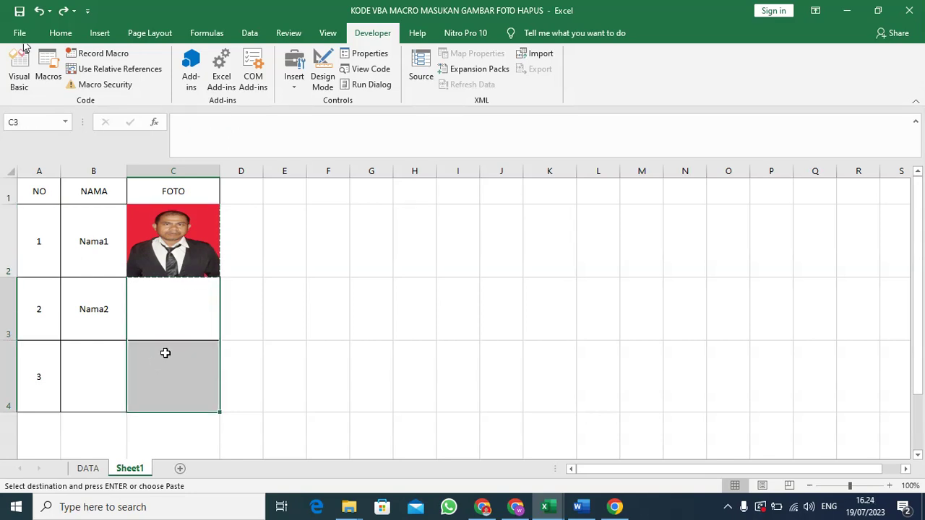
key(ctrl+v)
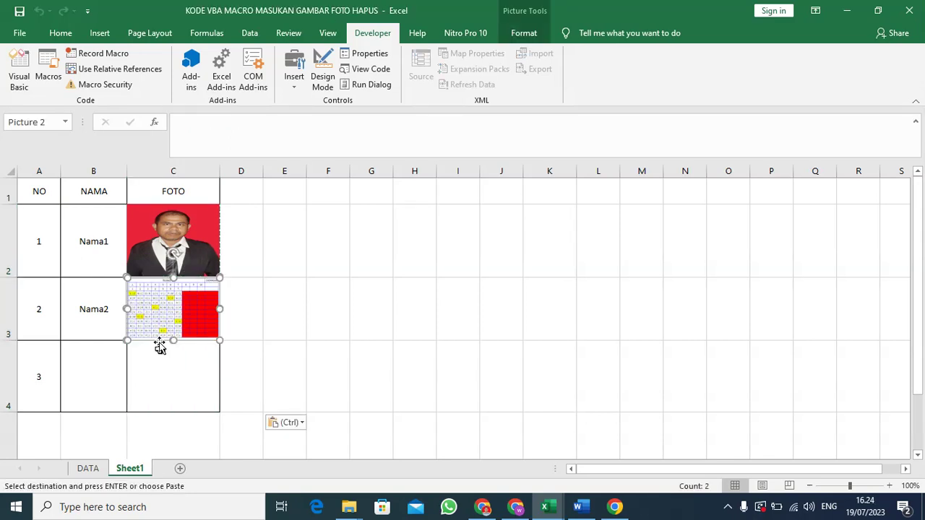
click(83, 310)
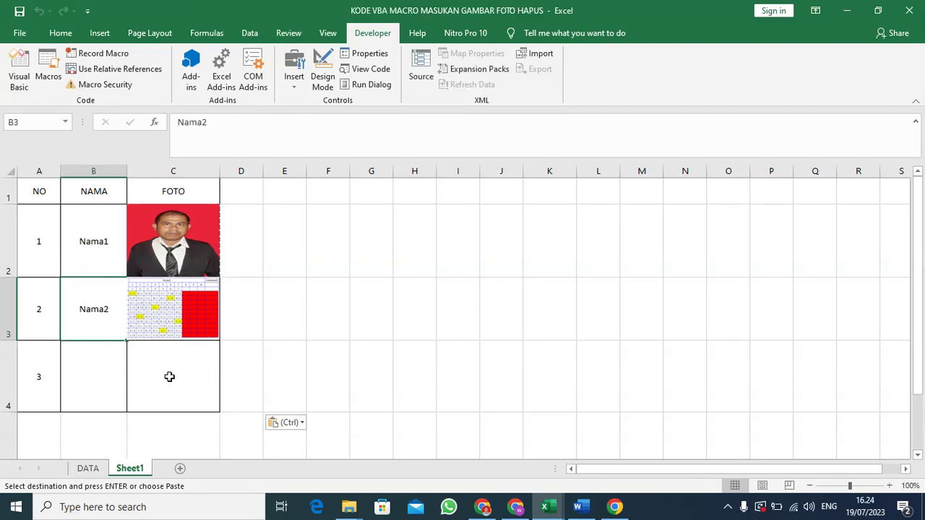
click(169, 376)
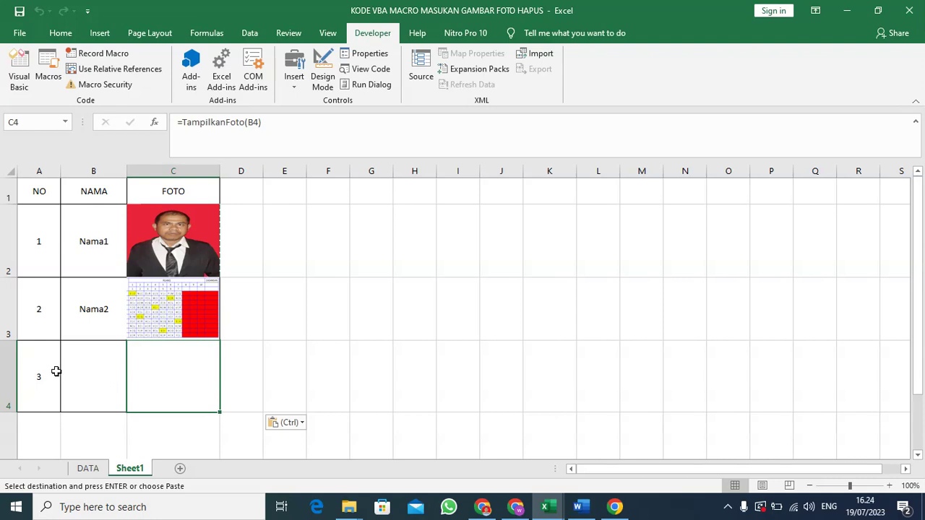
Set B4 to nama1 so its photo shows in C4
click(88, 360)
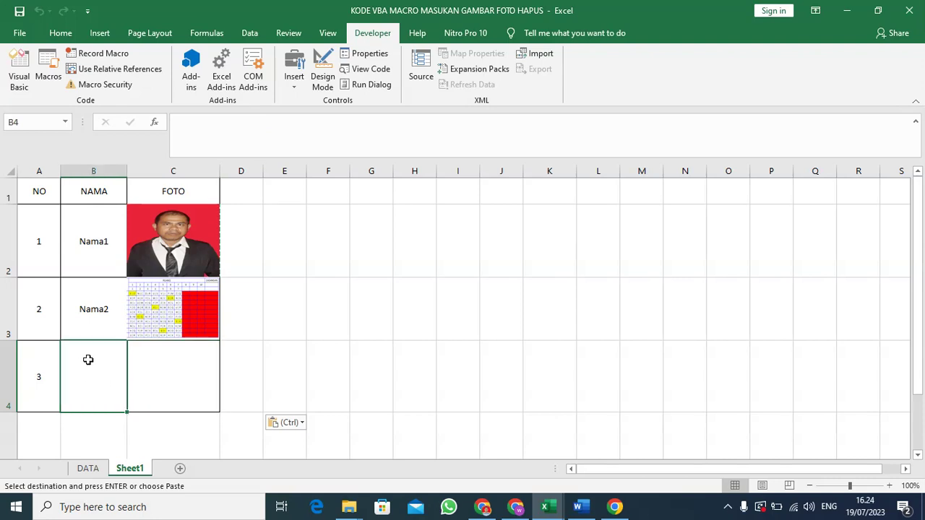
text(hhh)
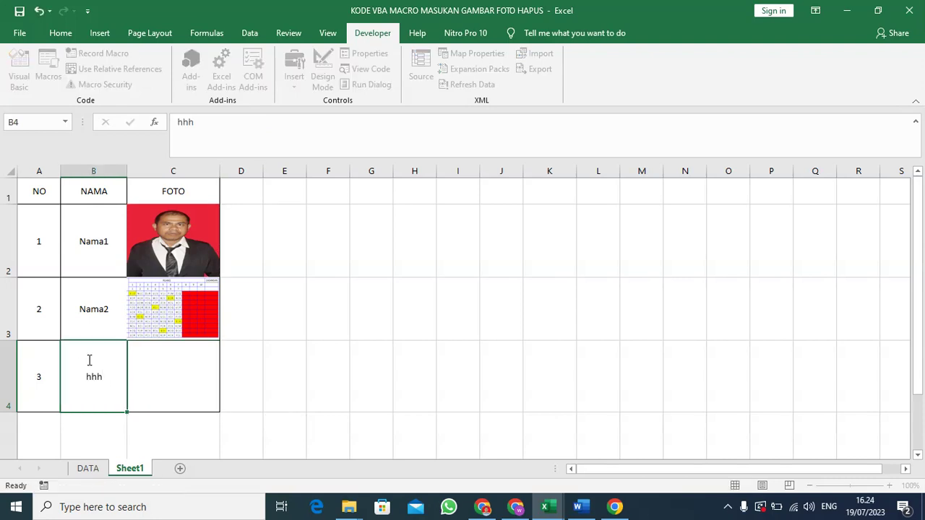
key(Return)
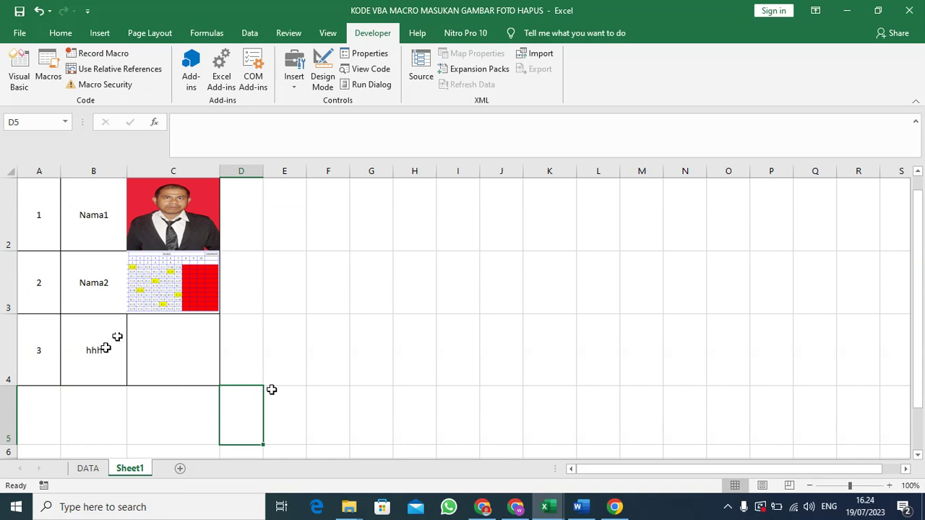
click(99, 352)
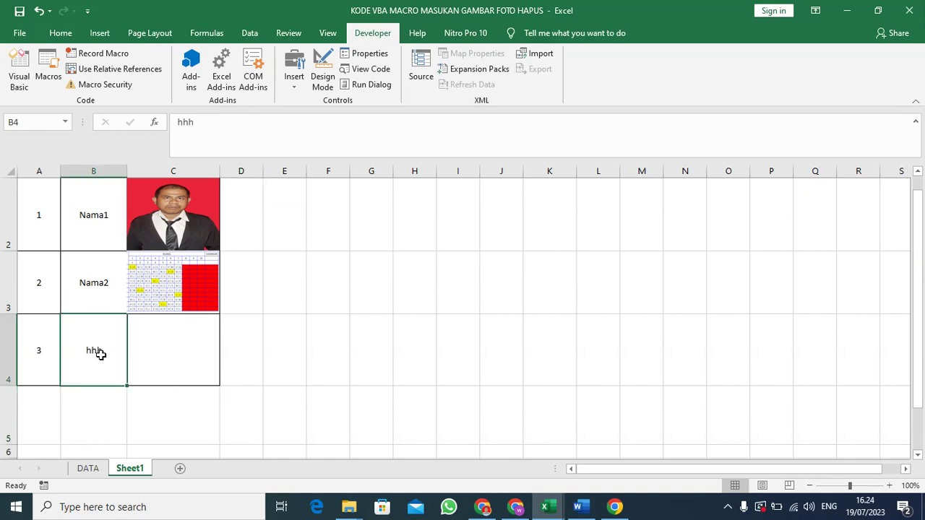
text(nama1)
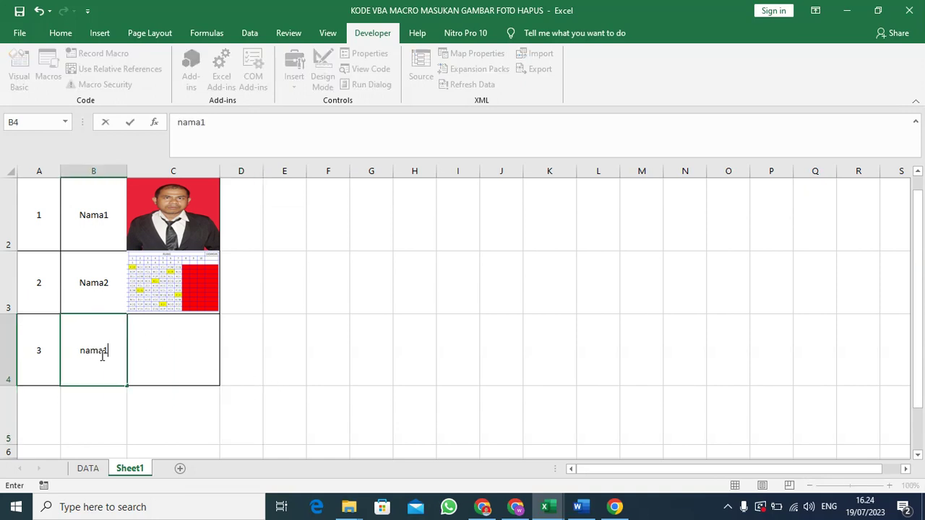
key(Return)
click(307, 324)
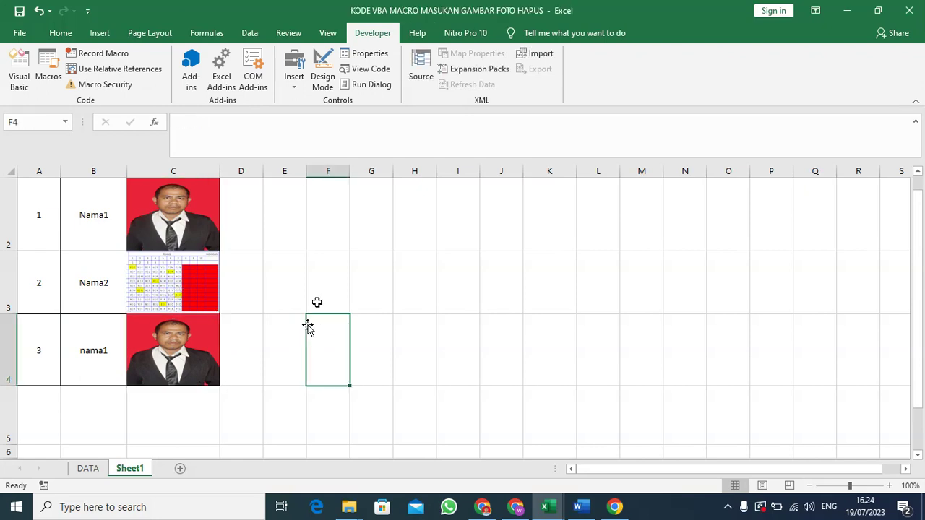
scroll(469, 281, up, 1)
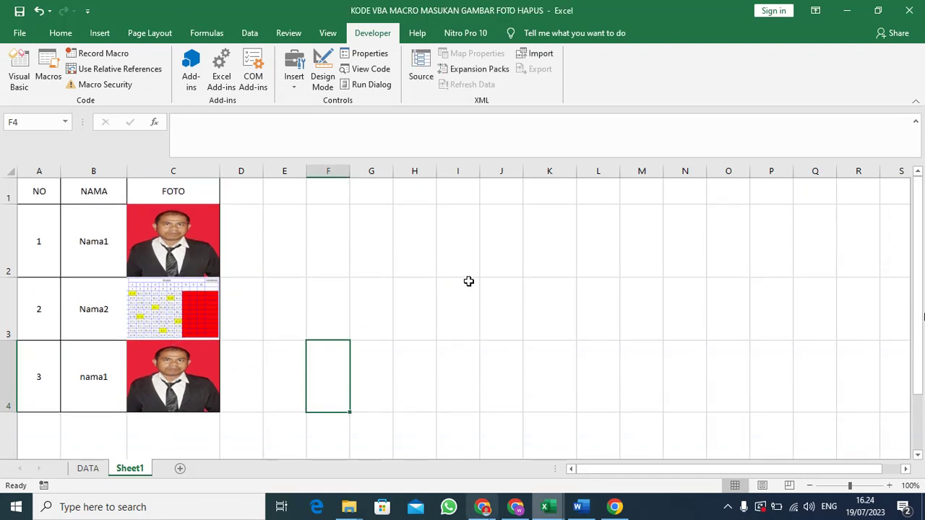
Switch to the Google Sheets responses window and dismiss the link preview card
mouse_move(483, 509)
click(477, 466)
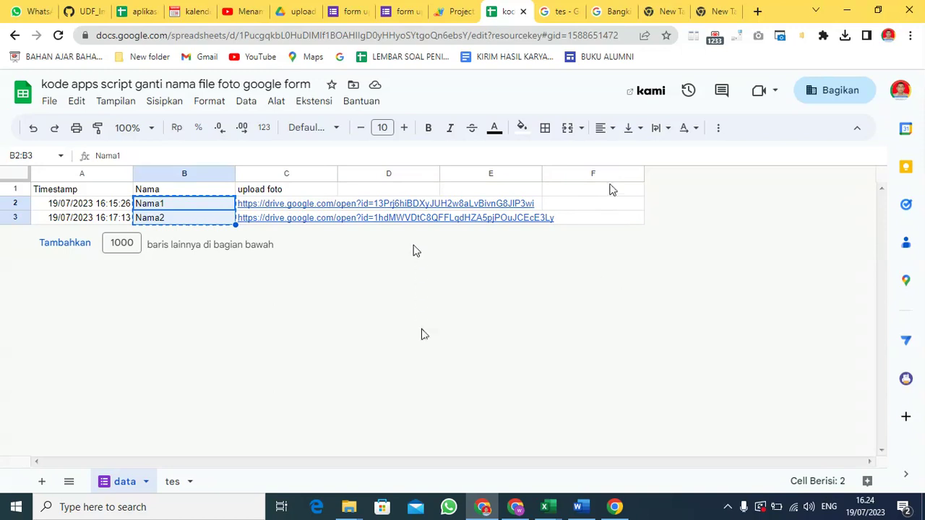
mouse_move(311, 228)
click(568, 193)
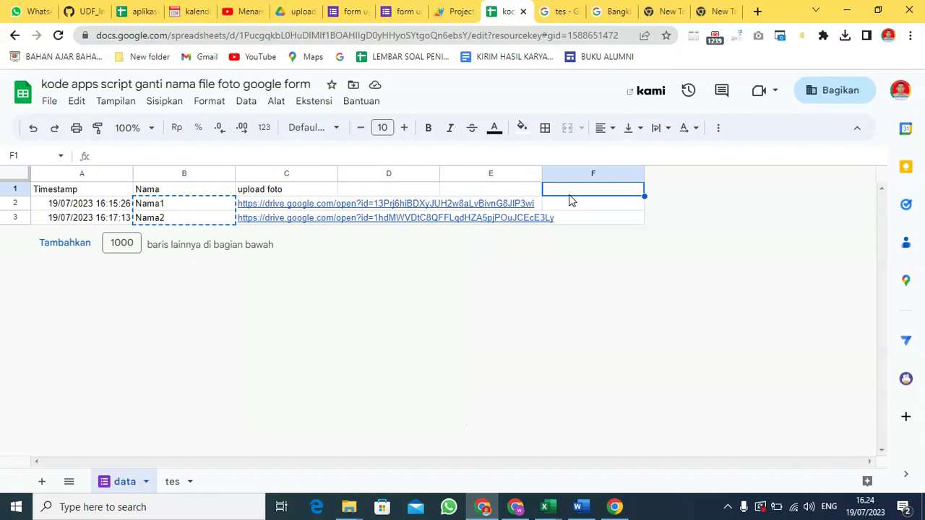